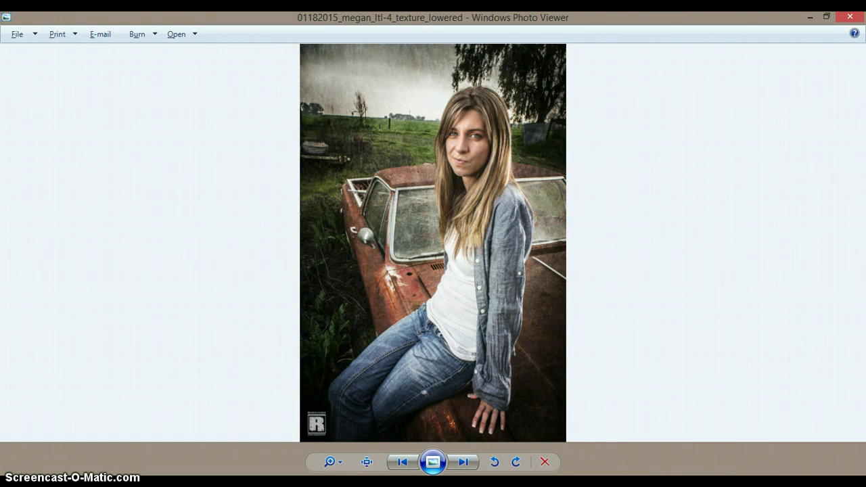
- Bring up the Windows Photo Viewer window options from its taskbar icon to close the grunge portrait preview
right_click(666, 482)
- Close the photo viewer and switch to the Lightroom catalogue window
click(654, 458)
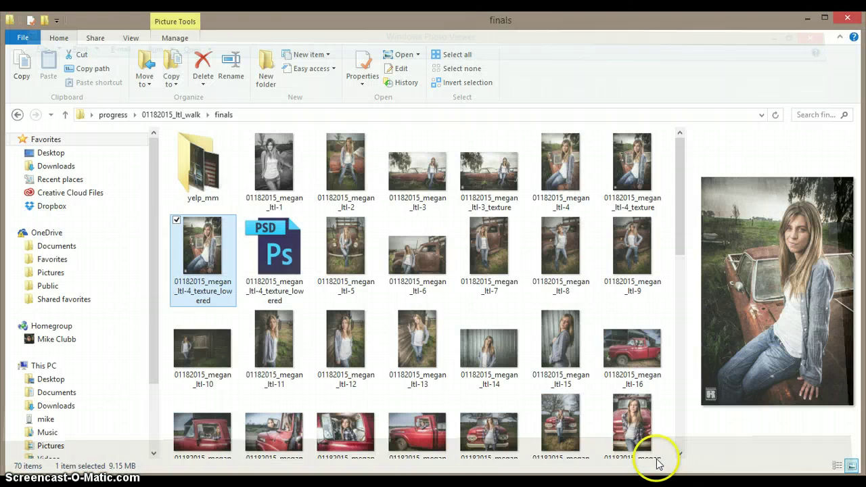
right_click(501, 481)
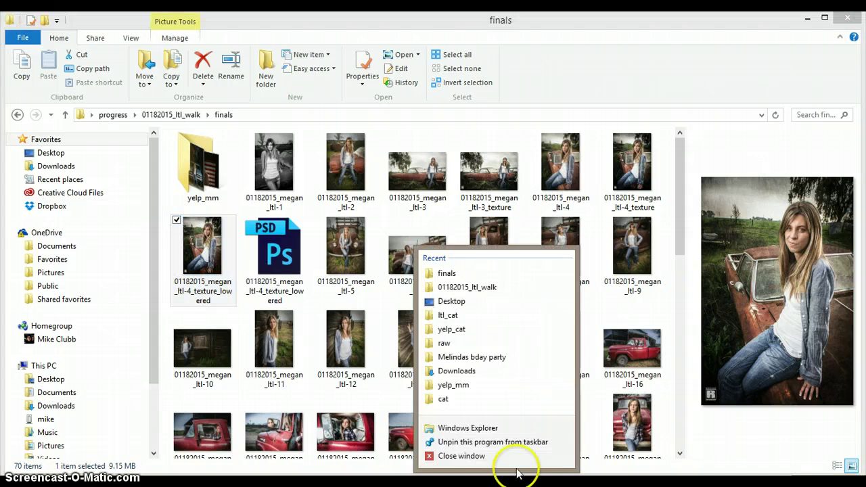
click(534, 482)
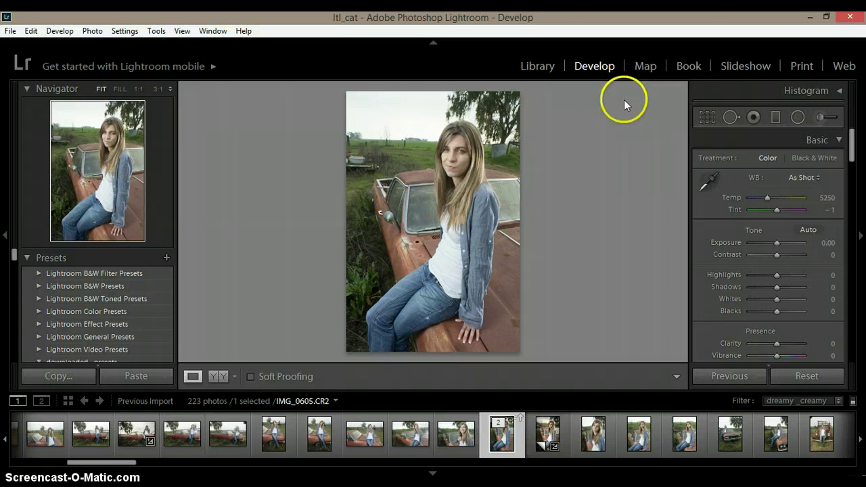
- Open IMG_0605.CR2 in the Develop module and pick up the White Balance Selector
click(539, 70)
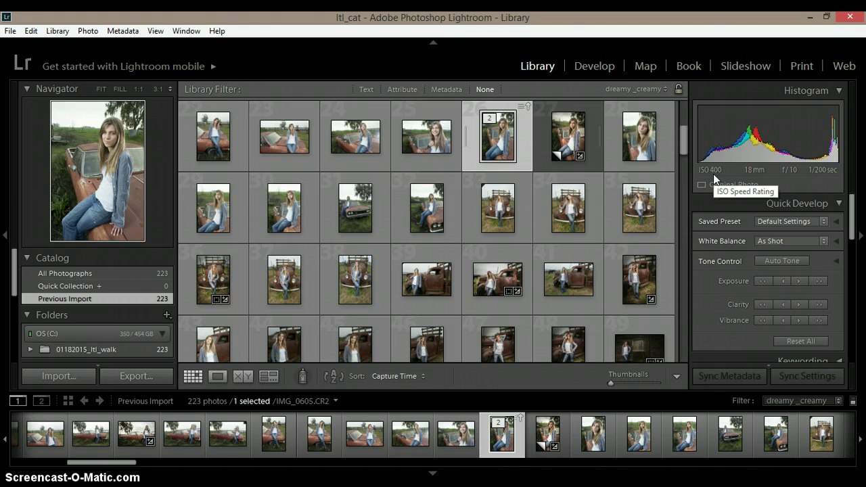
click(599, 68)
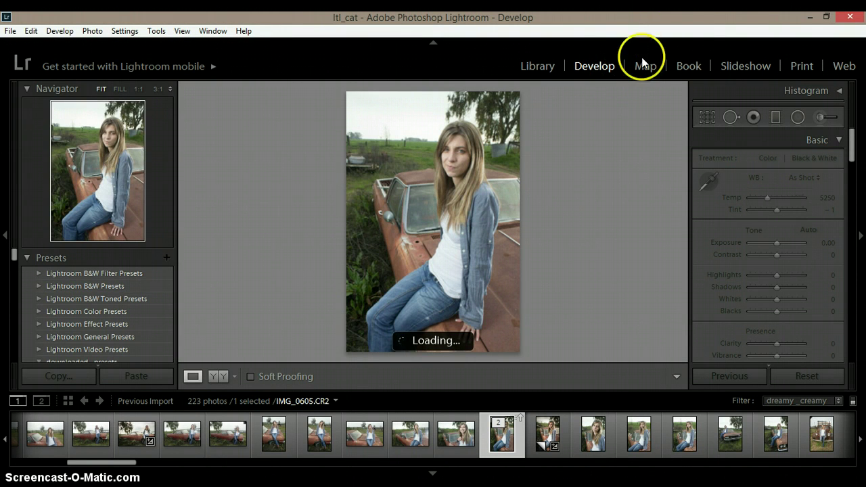
click(705, 184)
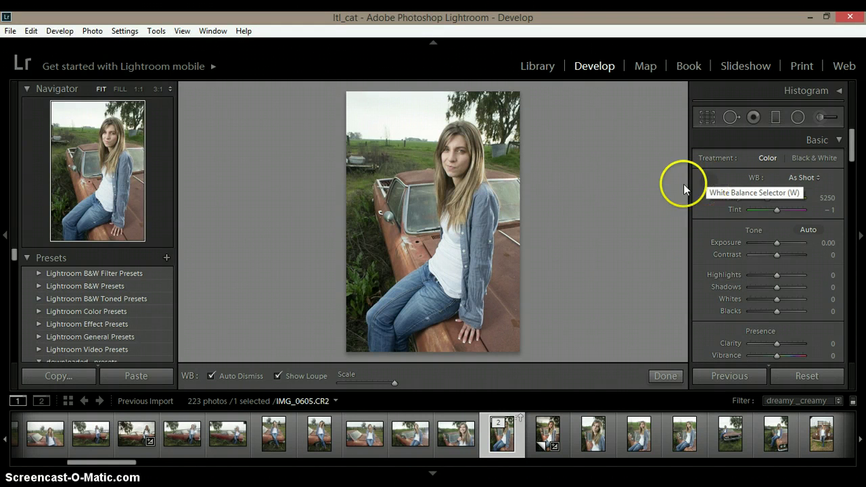
- Sample the white shirt for white balance, then fine-tune to Temp 6167 and Tint +11
click(457, 252)
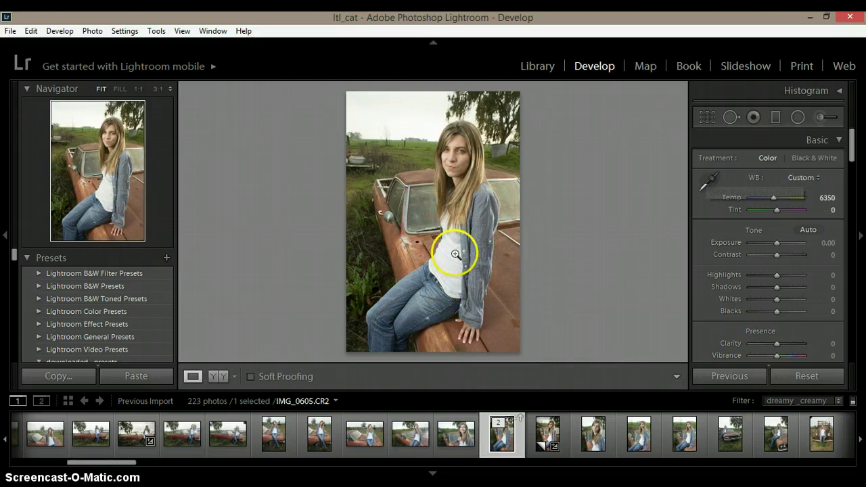
click(709, 181)
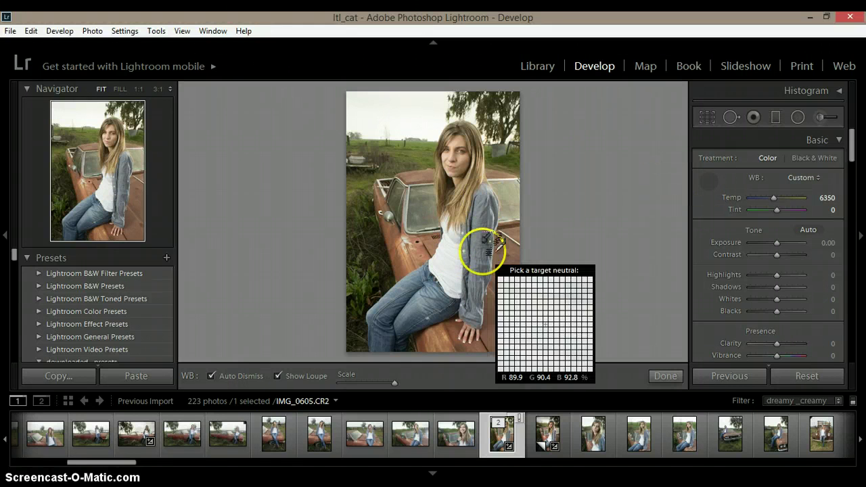
click(432, 256)
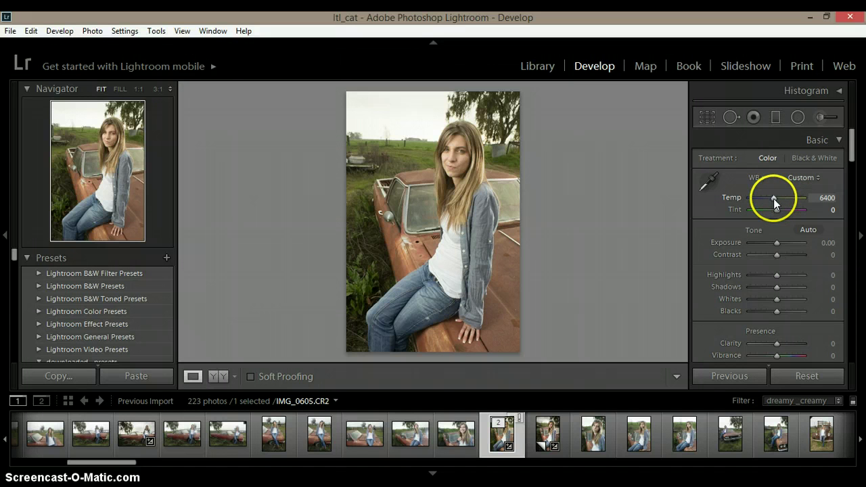
drag(773, 198, 772, 199)
click(792, 294)
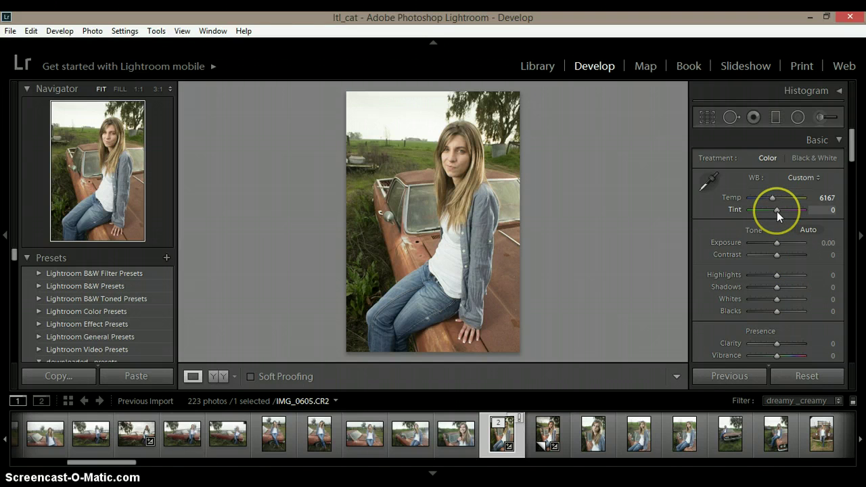
drag(776, 211, 779, 211)
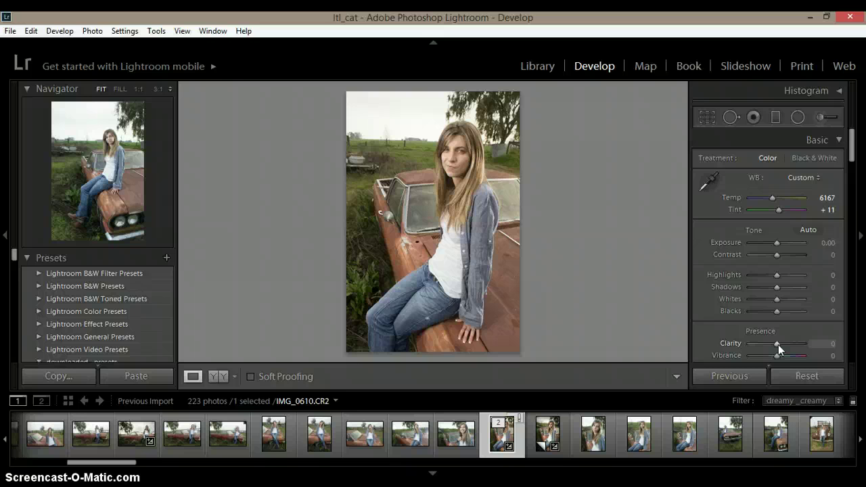
- Raise the Presence Clarity slider all the way to +100 on IMG_0610.CR2
drag(778, 344, 853, 347)
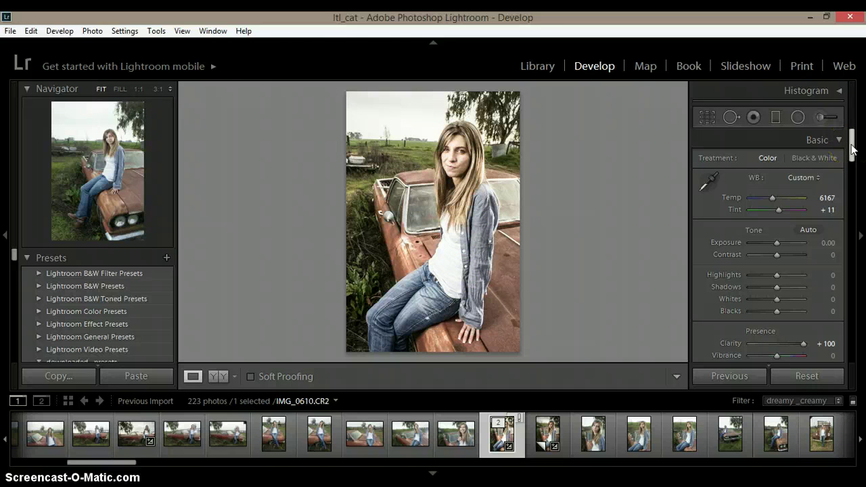
- Add two shadow points to the Tone Curve and lift the black point slightly
drag(851, 149, 840, 180)
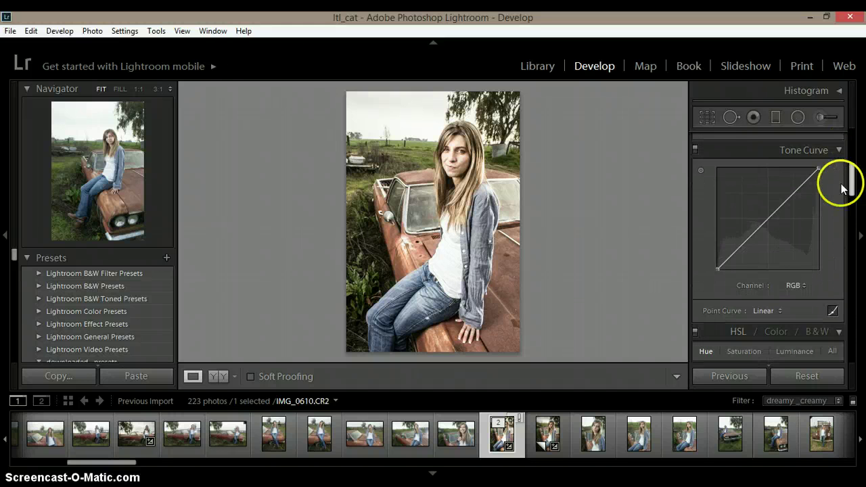
click(744, 243)
click(736, 250)
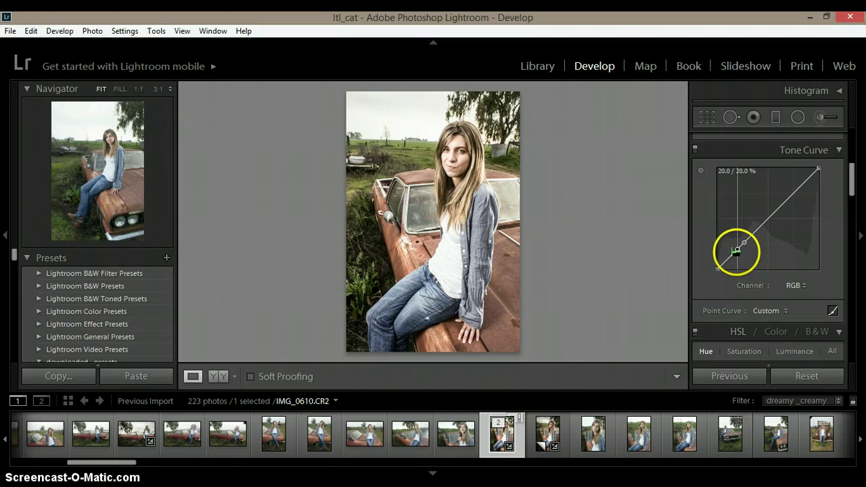
drag(717, 269, 717, 266)
- Set Detail sharpening to 55 and add luminance noise reduction
drag(856, 201, 851, 251)
drag(754, 212, 769, 211)
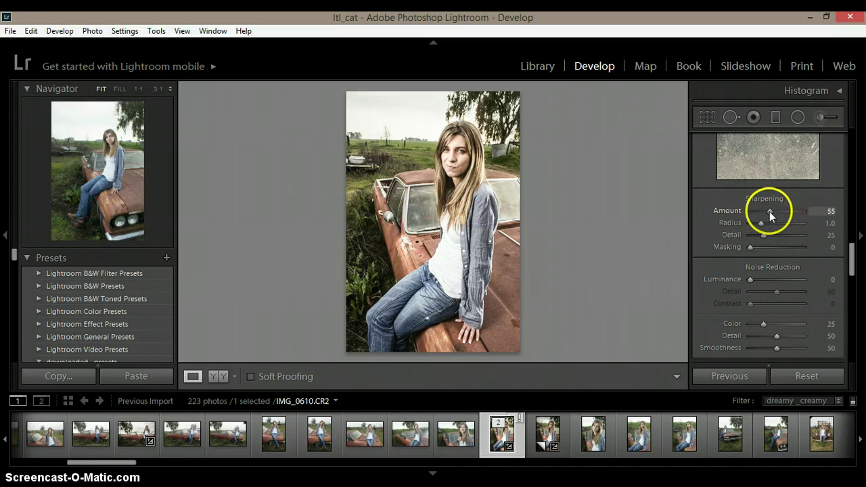
drag(749, 279, 761, 281)
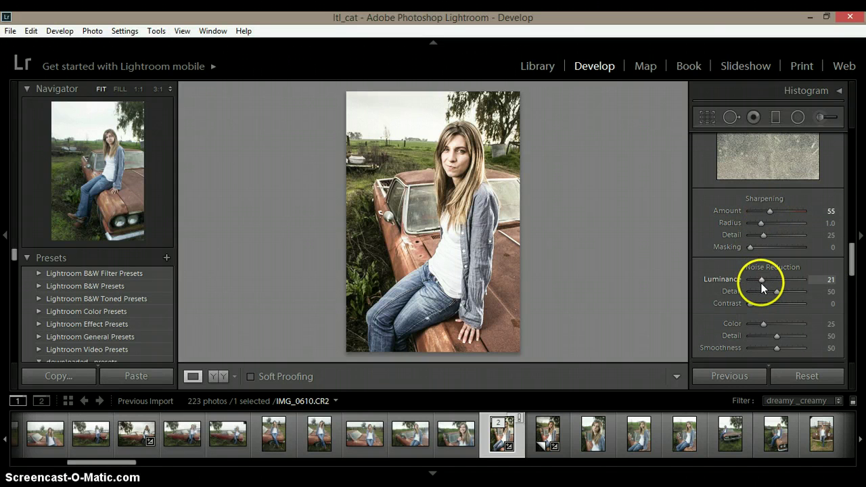
- Enable Lens Corrections profile corrections with Canon as the lens make
drag(851, 250, 851, 283)
click(767, 217)
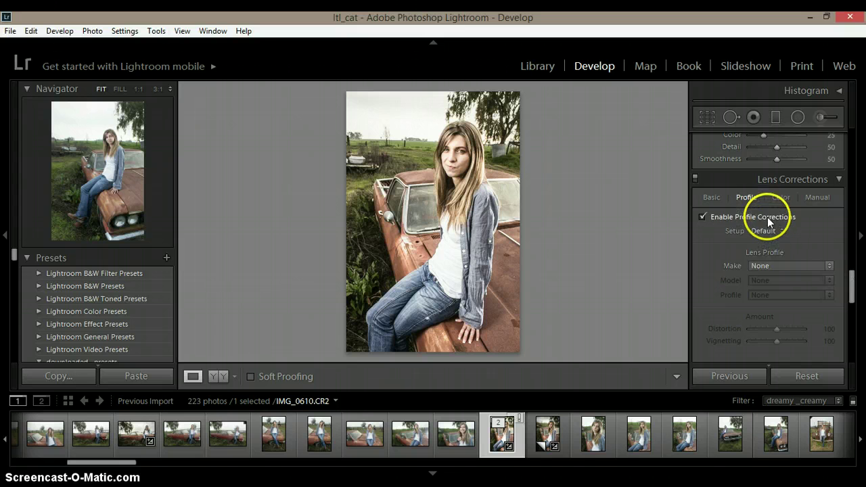
click(793, 264)
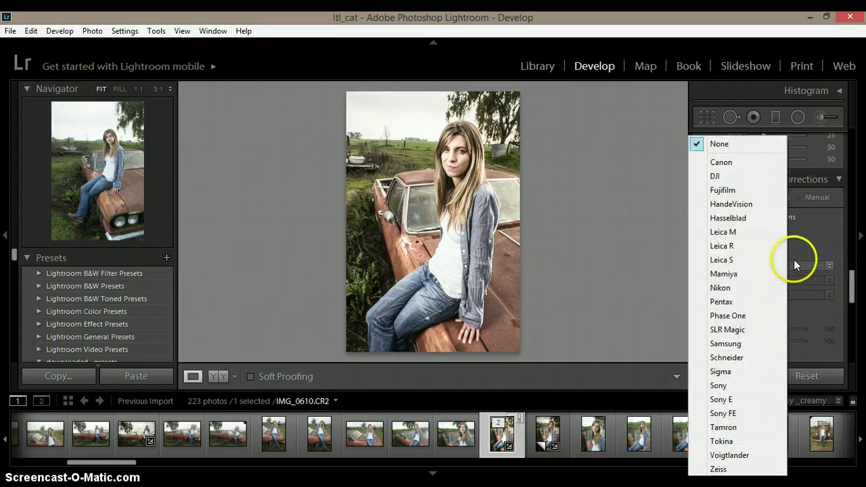
click(742, 165)
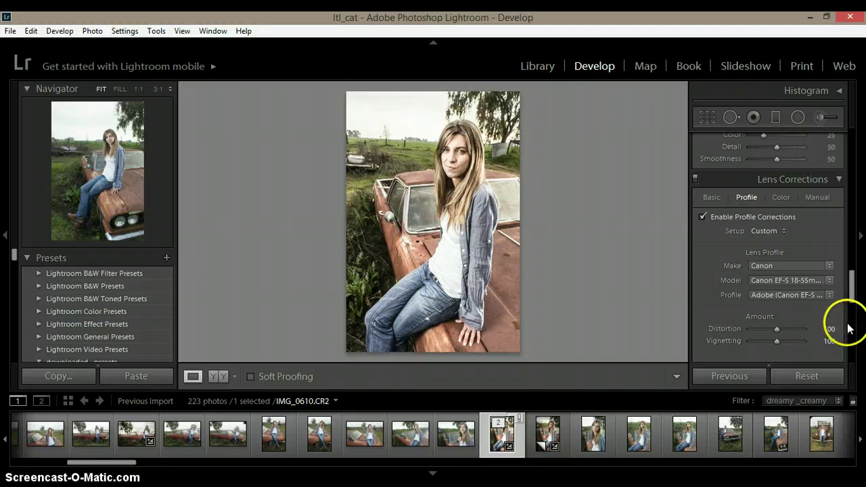
- Add a post-crop vignette of about -36 to darken the edges
drag(851, 286, 853, 311)
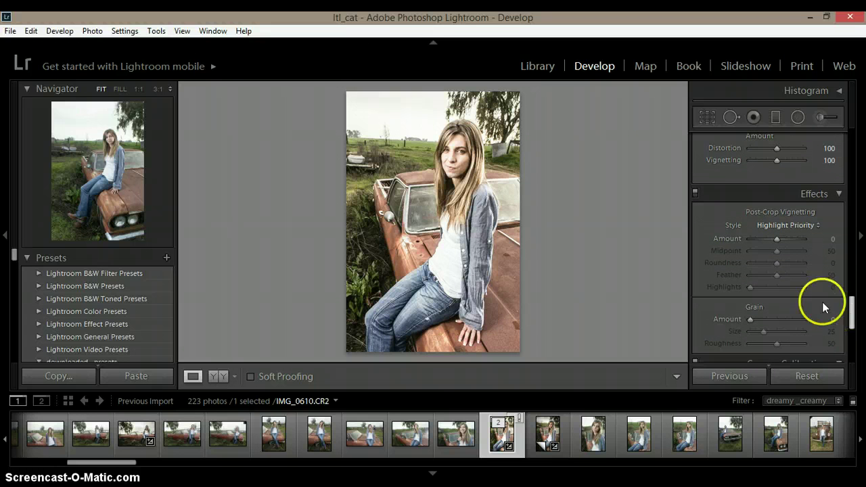
drag(778, 240, 769, 241)
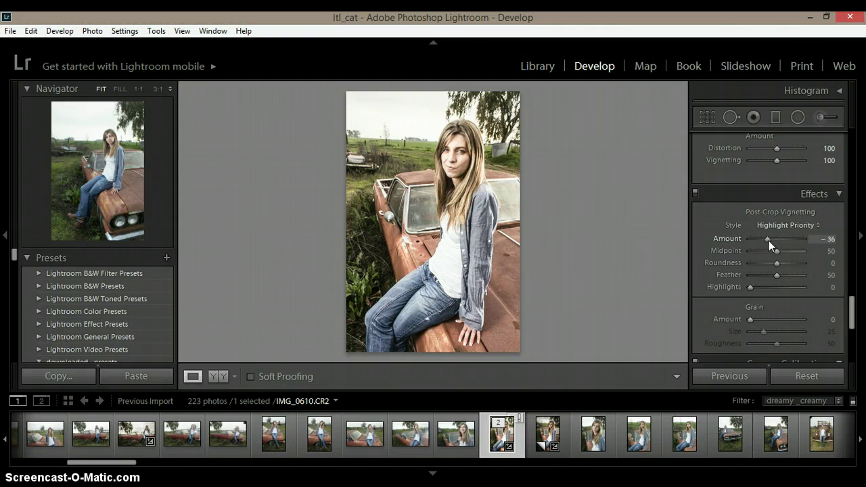
drag(852, 301, 851, 265)
- In HSL, nudge orange hue toward red and set Orange luminance to -51, then -44
scroll(850, 266, up, 1)
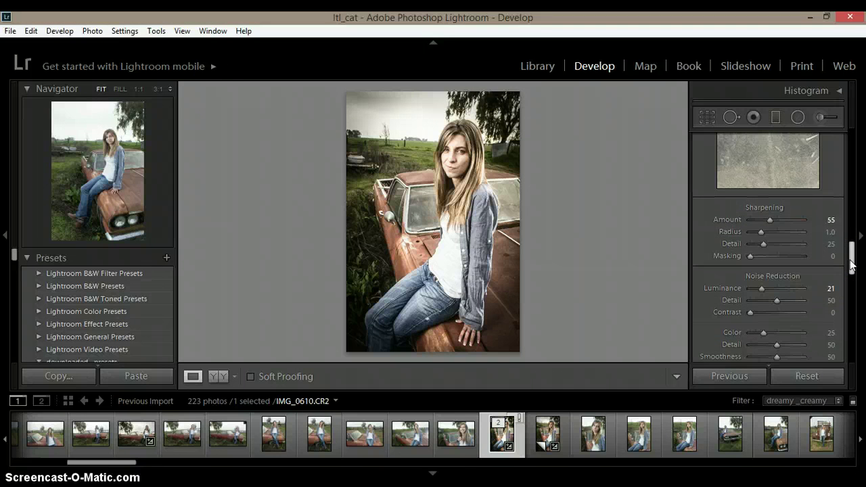
drag(851, 265, 850, 202)
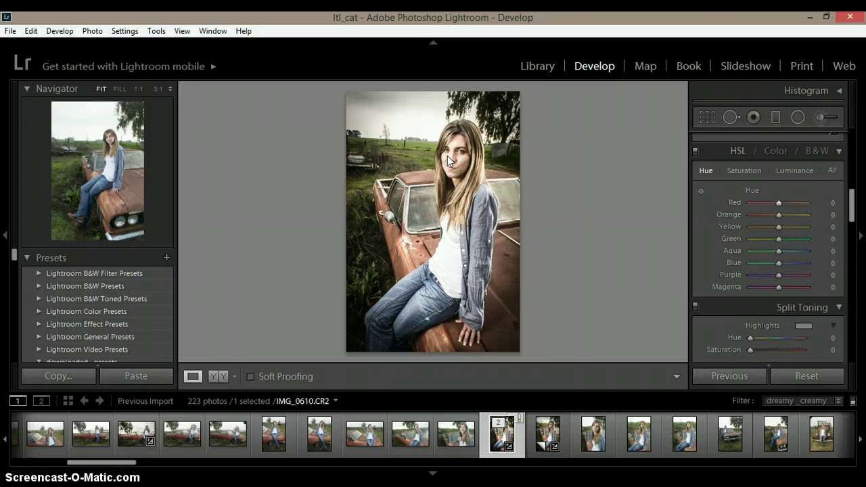
click(793, 172)
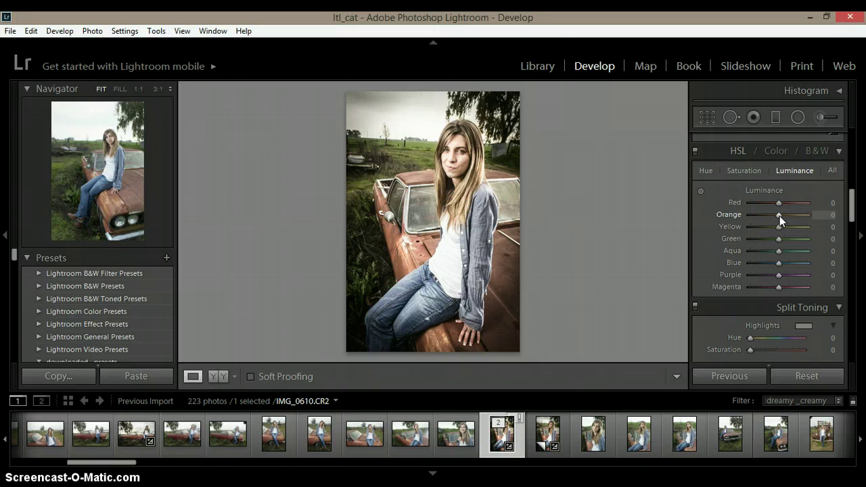
drag(779, 216, 763, 219)
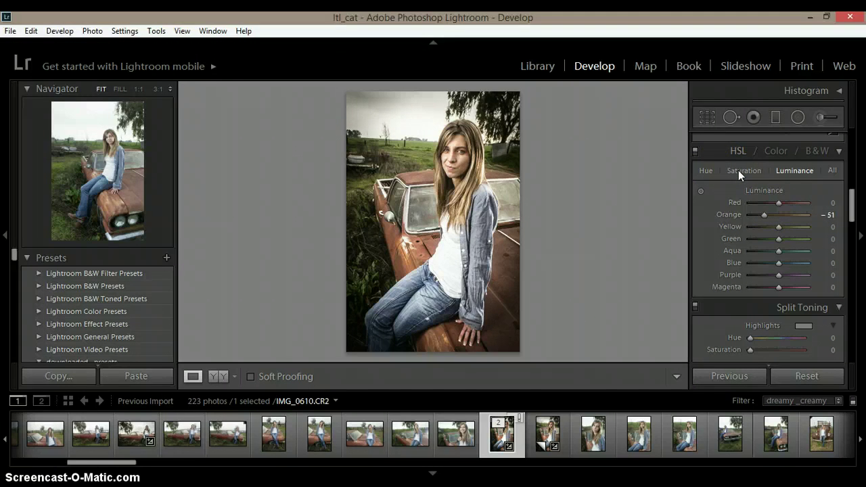
click(707, 172)
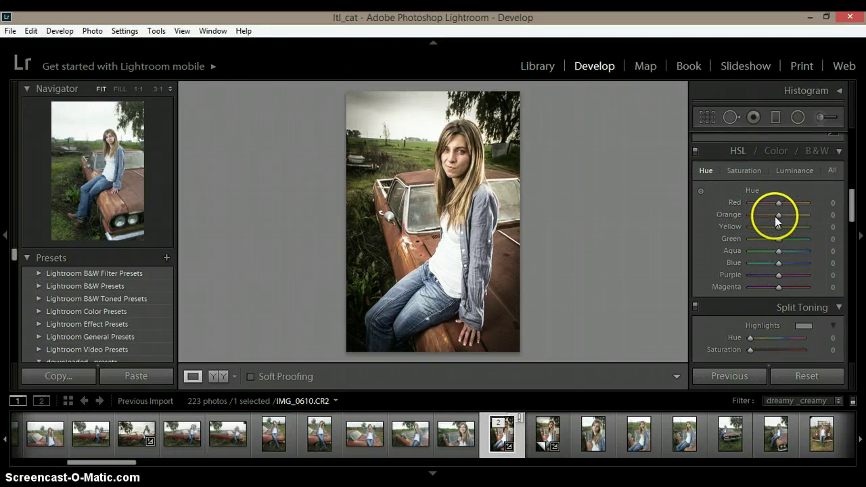
drag(777, 216, 775, 215)
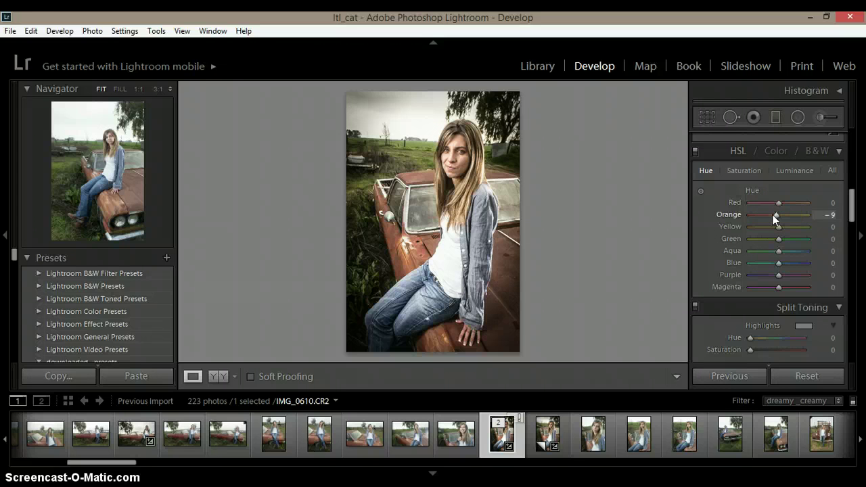
click(796, 170)
drag(778, 214, 769, 216)
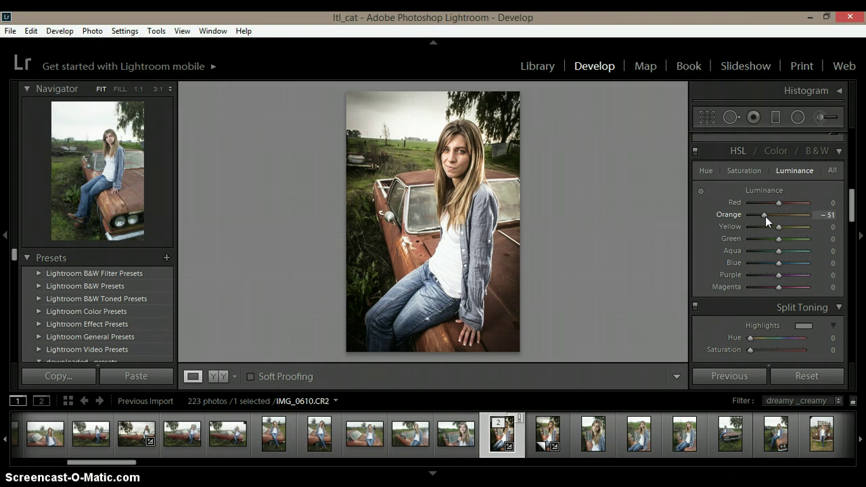
drag(765, 216, 766, 216)
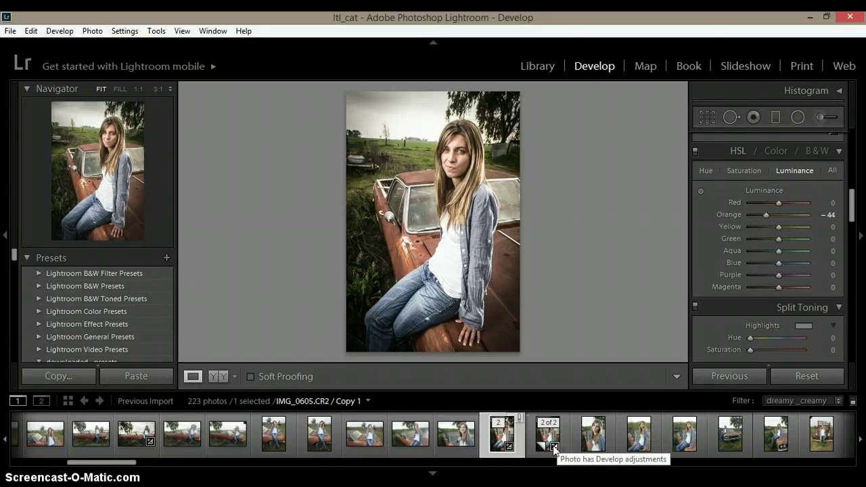
- Select the original IMG_0605 and open it via Edit In > Adobe Photoshop CC 2014
click(498, 441)
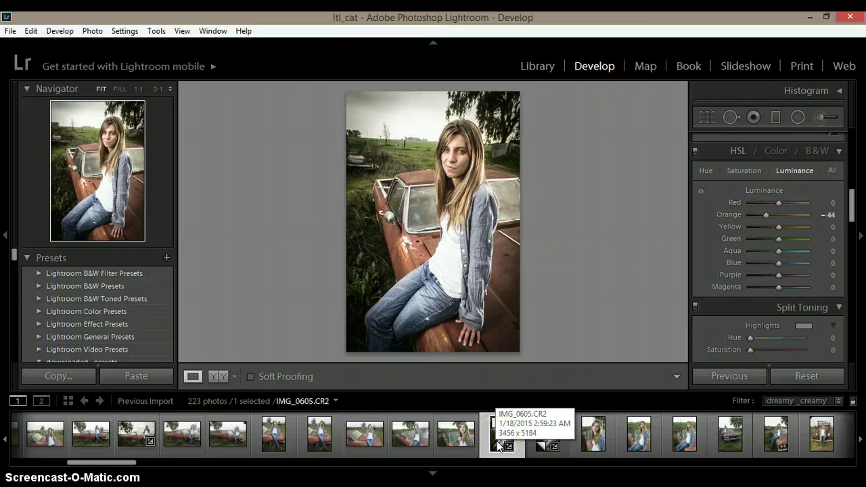
right_click(498, 443)
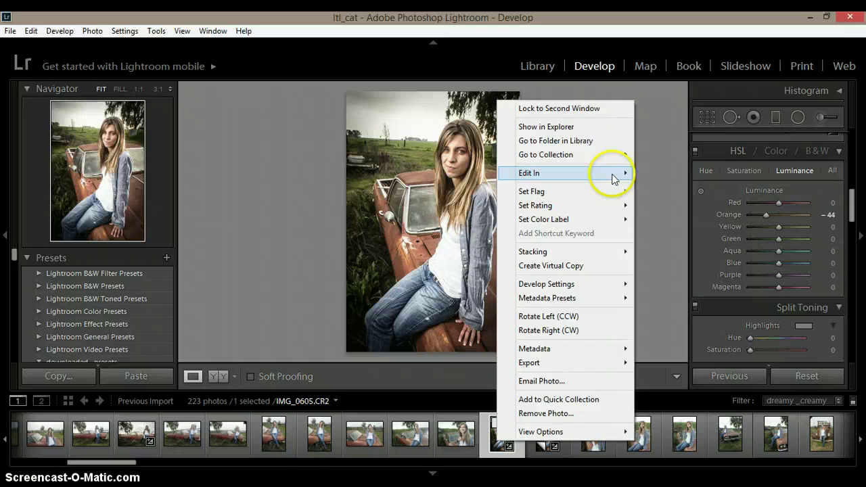
mouse_move(612, 177)
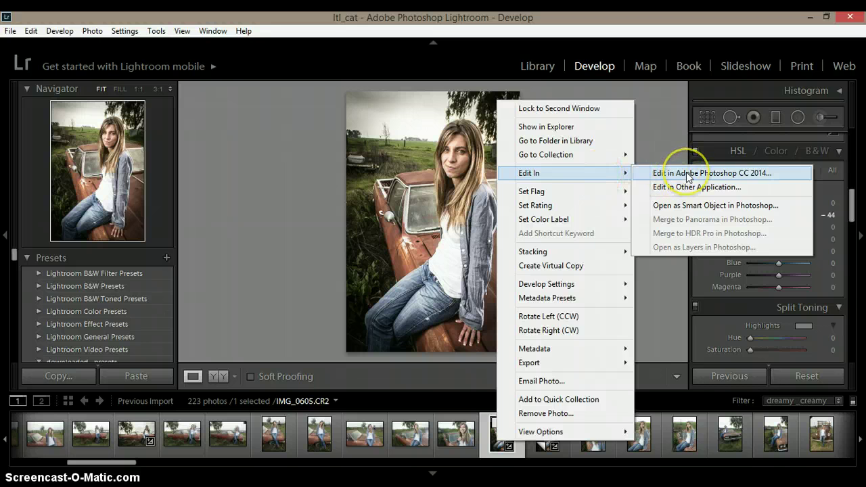
click(681, 171)
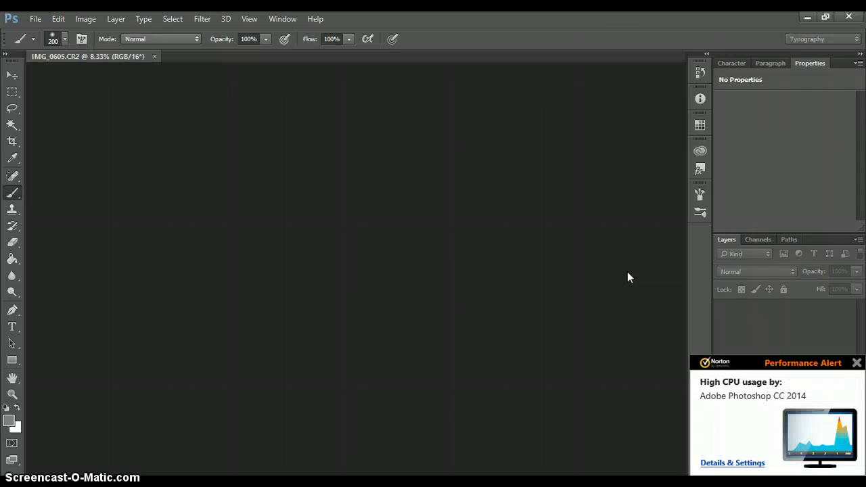
- Dismiss the Norton alert, add Layer 1 above Background, and paste the grunge texture into it
click(857, 362)
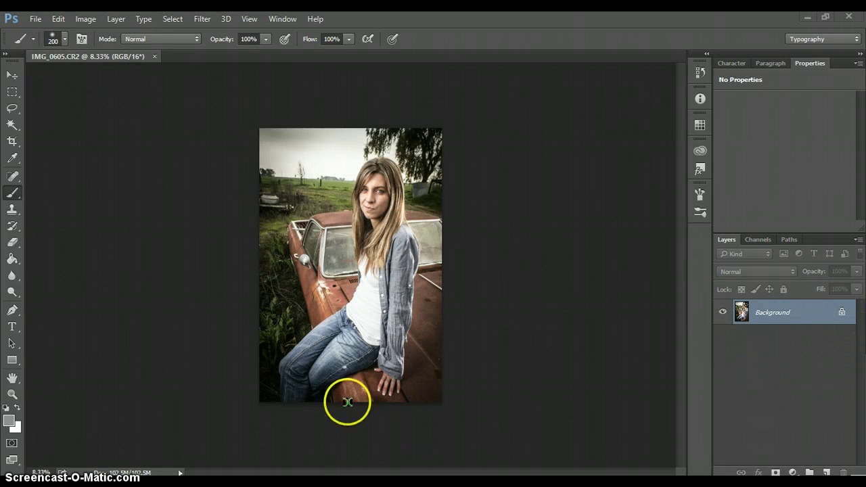
click(827, 472)
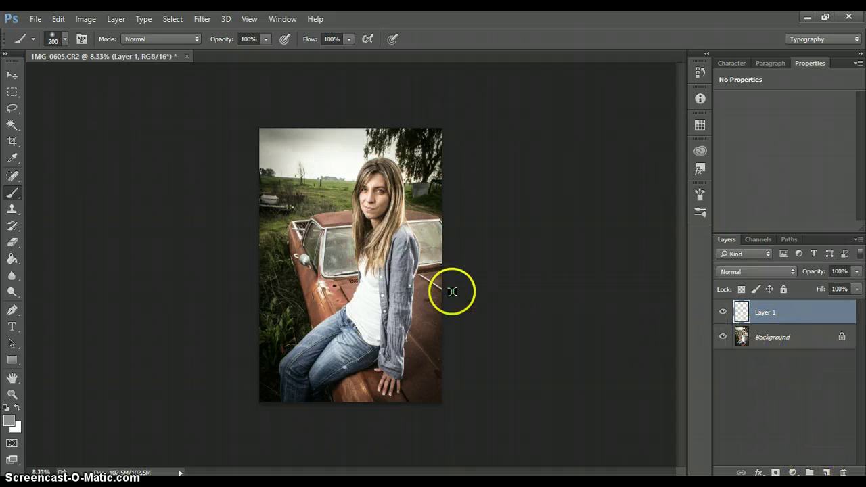
click(451, 291)
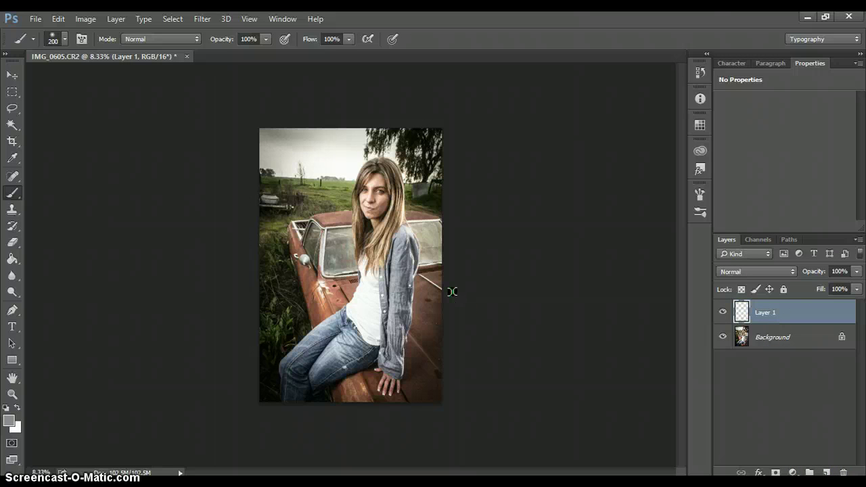
key(ctrl+v)
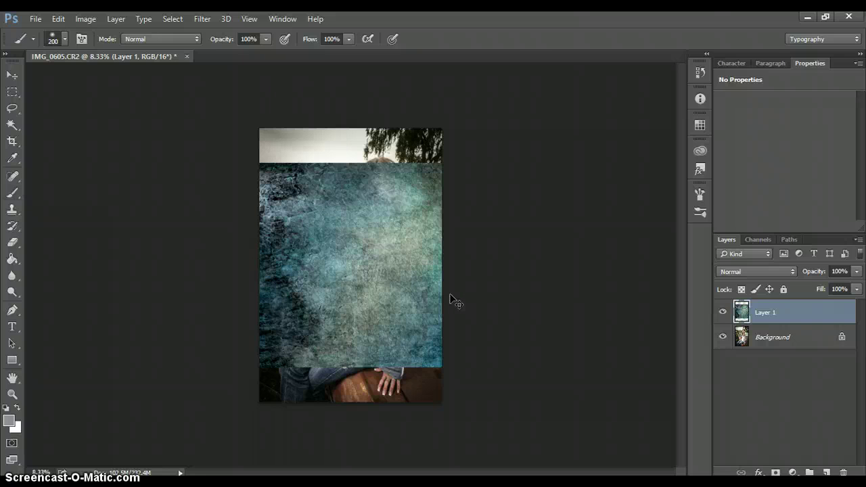
- Rotate the texture -90°, move it over the photo, scale it to 102.27% and apply
key(ctrl+t)
mouse_move(544, 378)
mouse_down()
mouse_move(575, 318)
mouse_move(541, 152)
mouse_move(525, 142)
mouse_move(556, 161)
mouse_up()
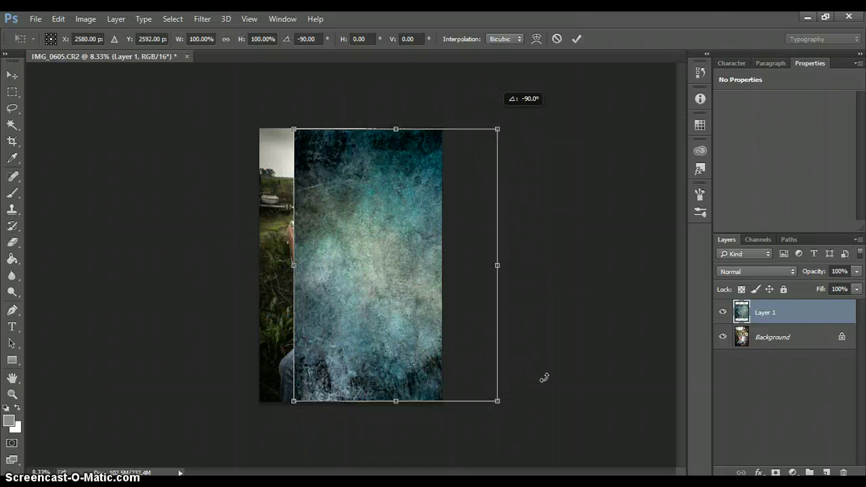
mouse_move(346, 305)
mouse_down()
mouse_move(374, 291)
mouse_move(315, 290)
mouse_move(360, 309)
mouse_move(345, 299)
mouse_up()
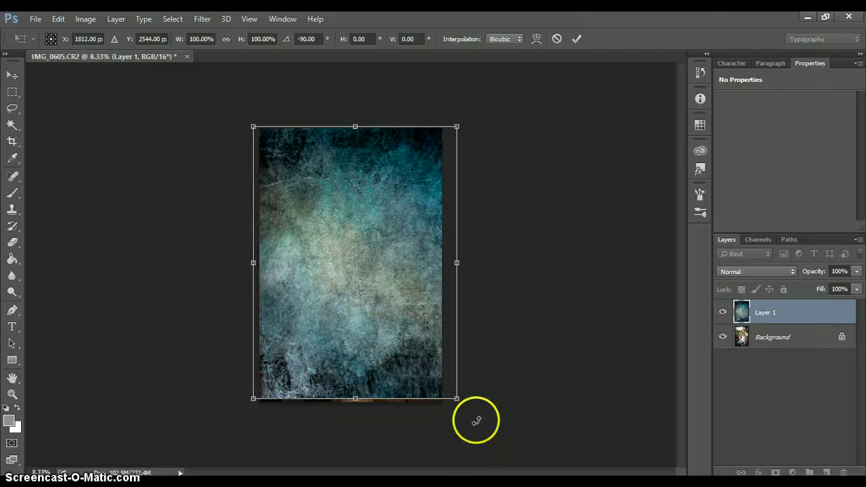
drag(456, 399, 462, 405)
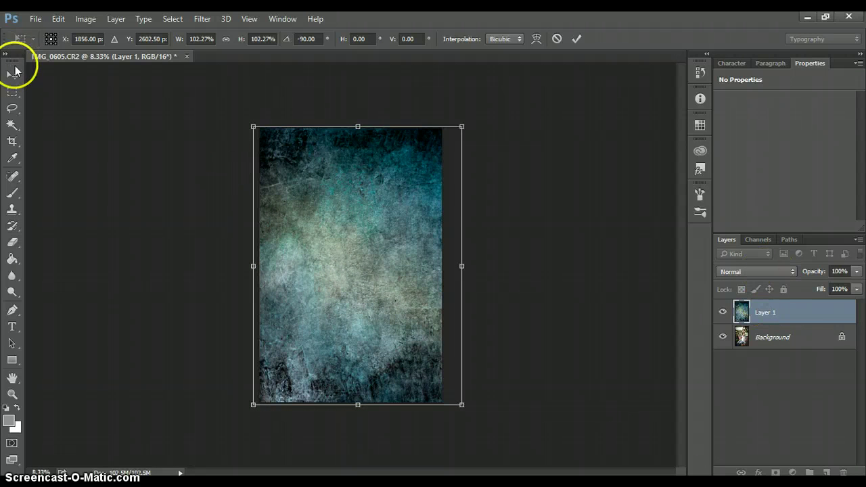
click(12, 74)
click(395, 205)
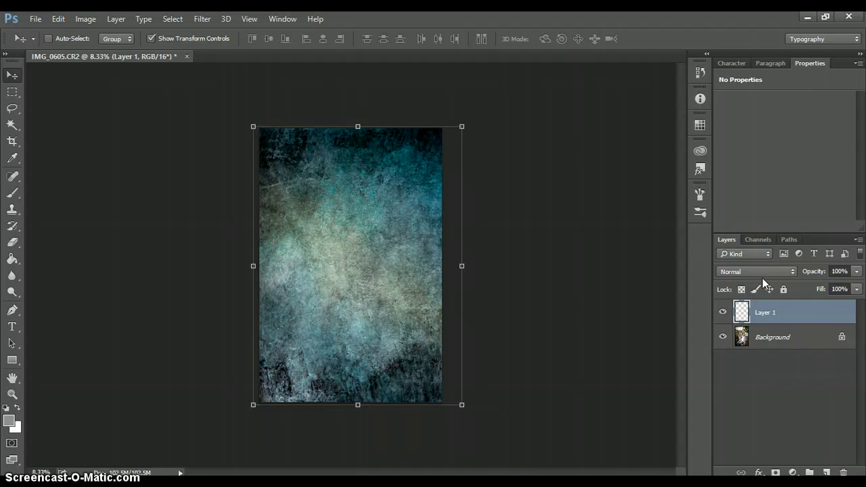
- Step Layer 1's blend mode past Dissolve, Multiply and Lighten to Overlay, then zoom in
click(762, 272)
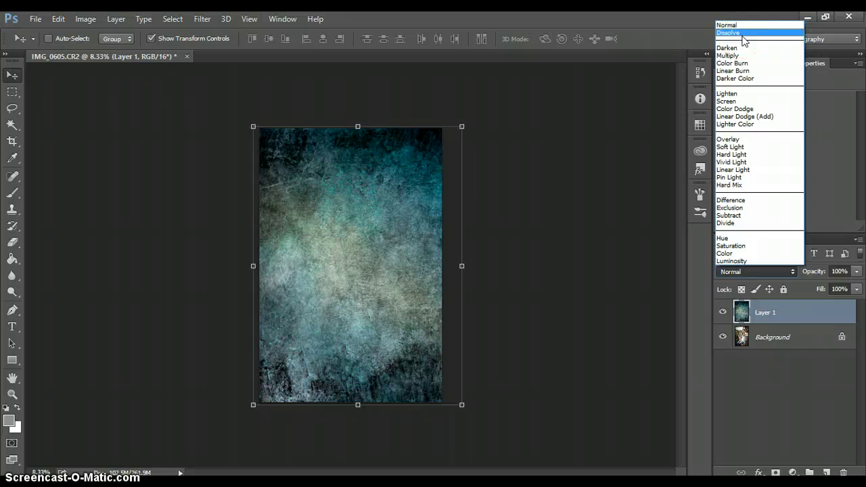
click(742, 33)
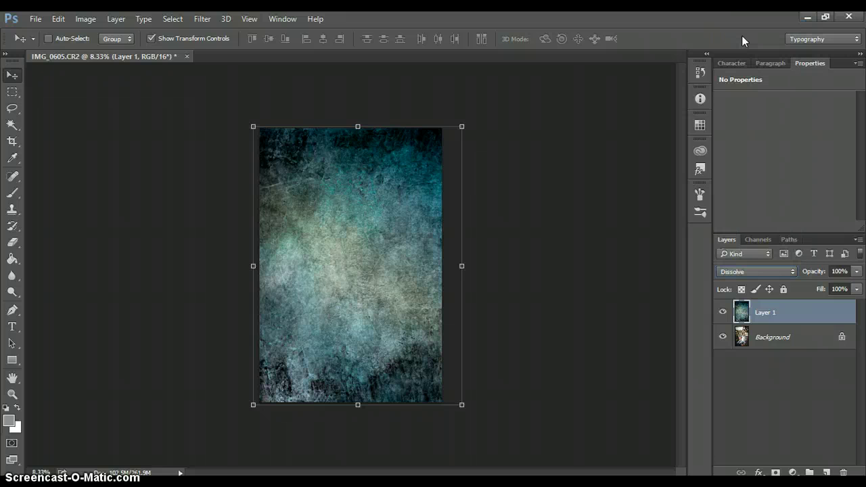
key(Down)
key(Down)
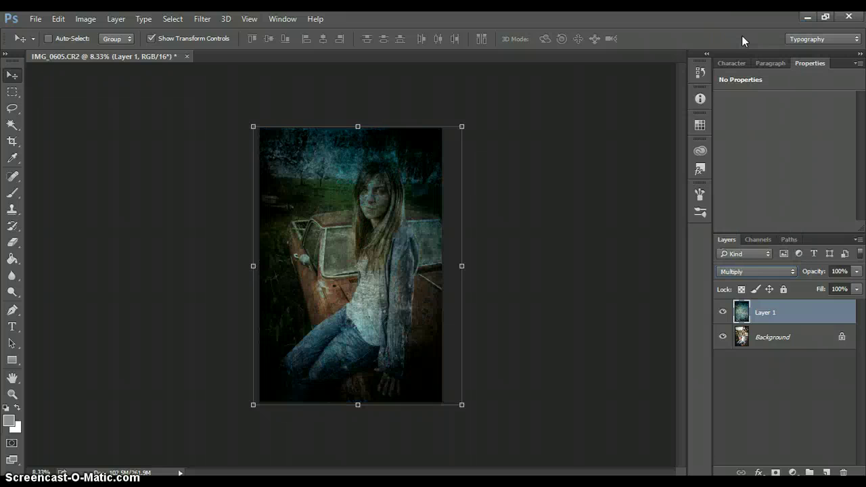
key(Down)
key(Down)
key(Down)
key(Down)
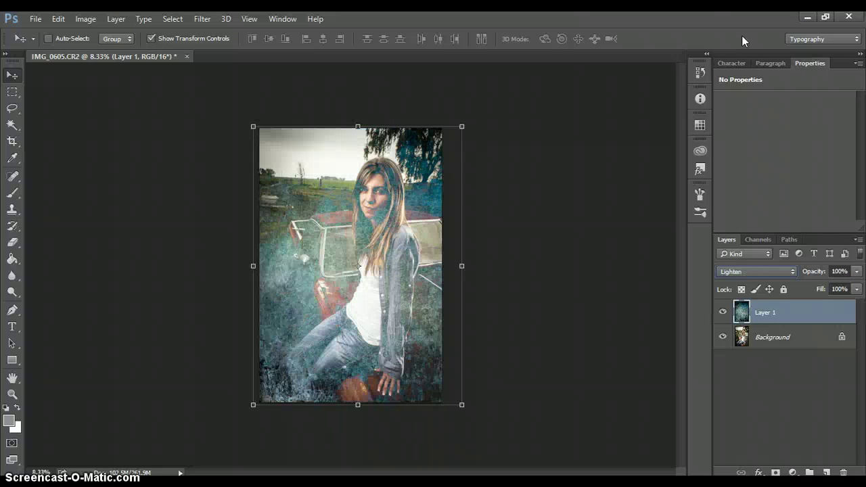
key(Down)
key(Down)
key(Down)
key(Down)
key(Down)
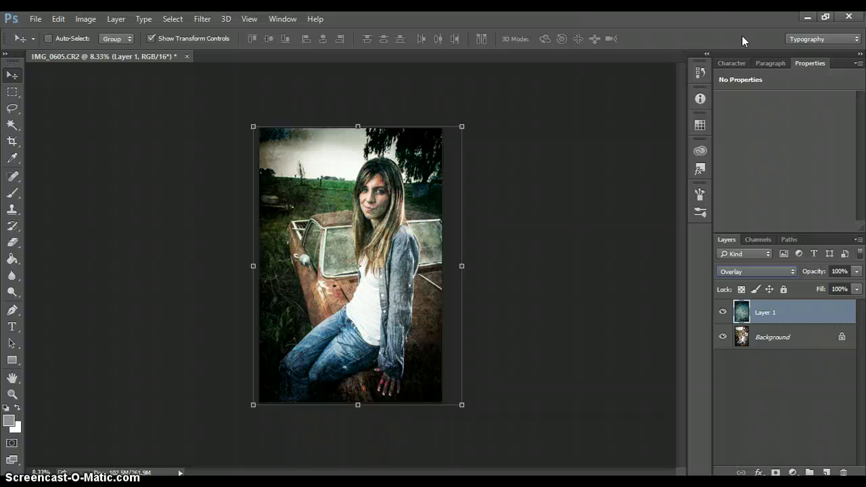
key(ctrl+plus)
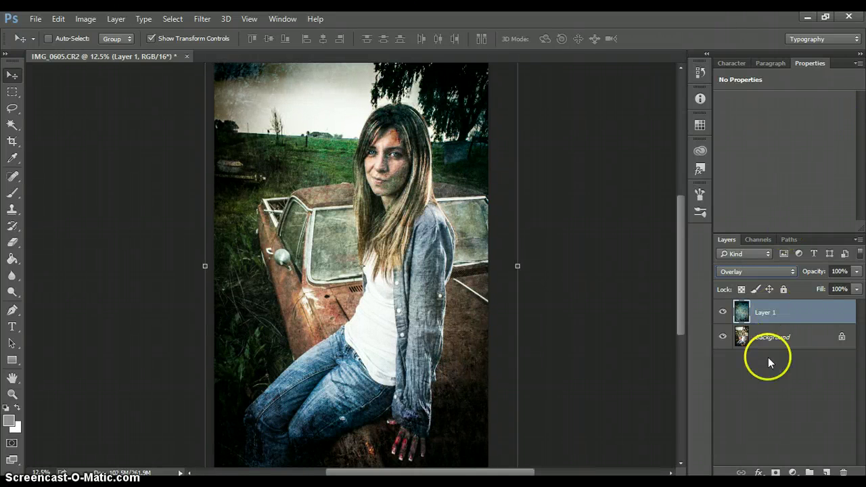
- Add a white layer mask to the grunge texture Layer 1 and switch to the Brush
click(766, 413)
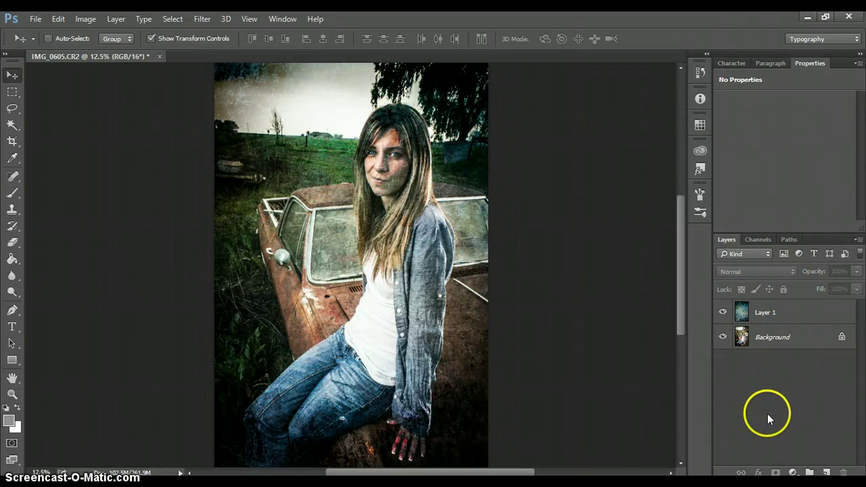
click(778, 313)
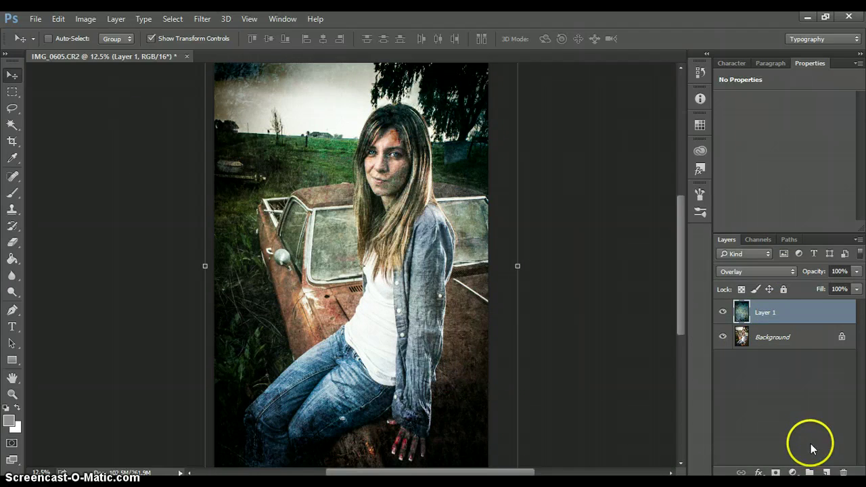
click(775, 472)
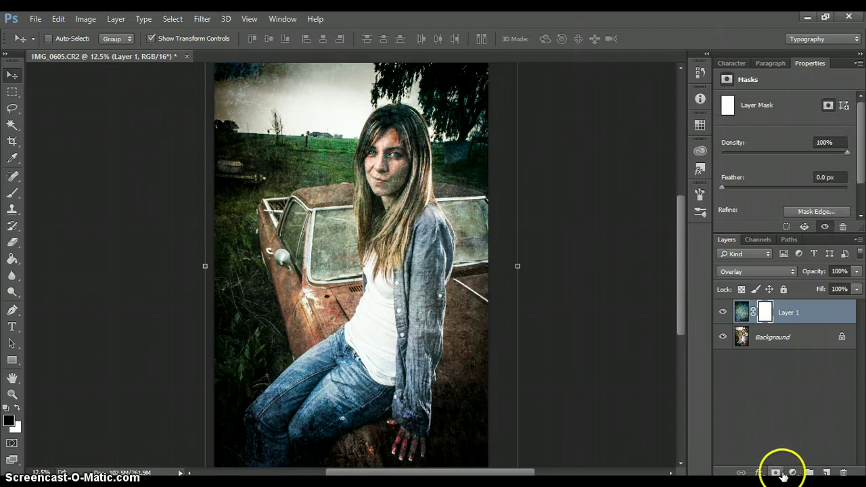
click(13, 192)
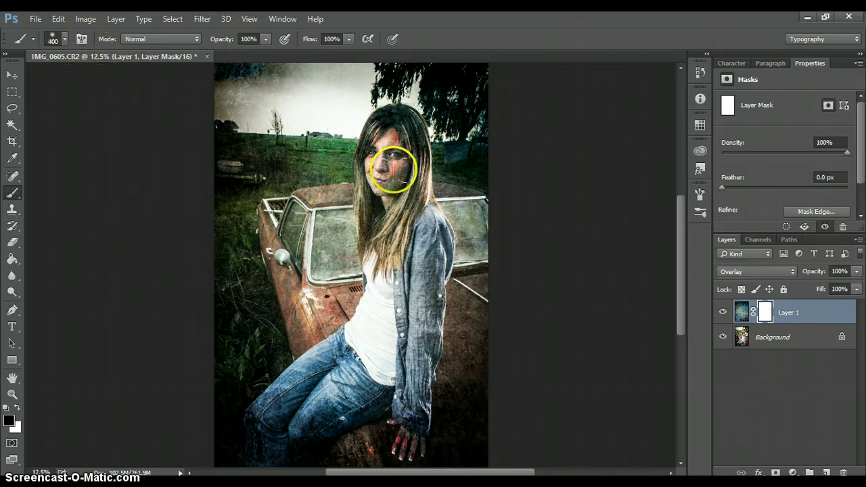
- Paint the mask black over the face, body, waist and neck at brush sizes 800, 700 and 300
key(bracketright)
key(bracketright)
key(bracketright)
key(bracketright)
key(bracketright)
key(bracketright)
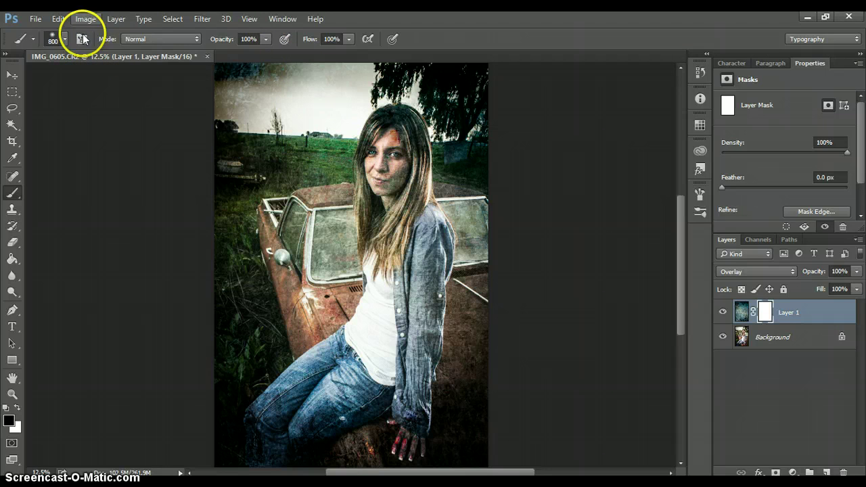
drag(383, 156, 381, 152)
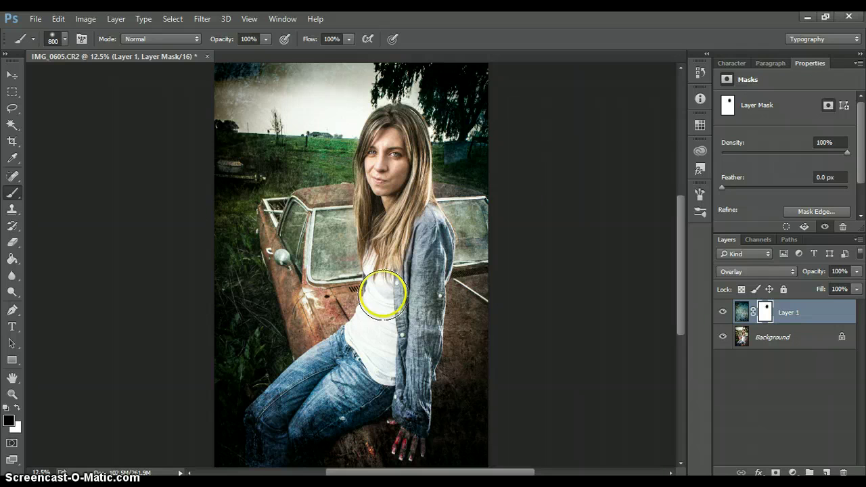
key(bracketleft)
drag(325, 166, 387, 344)
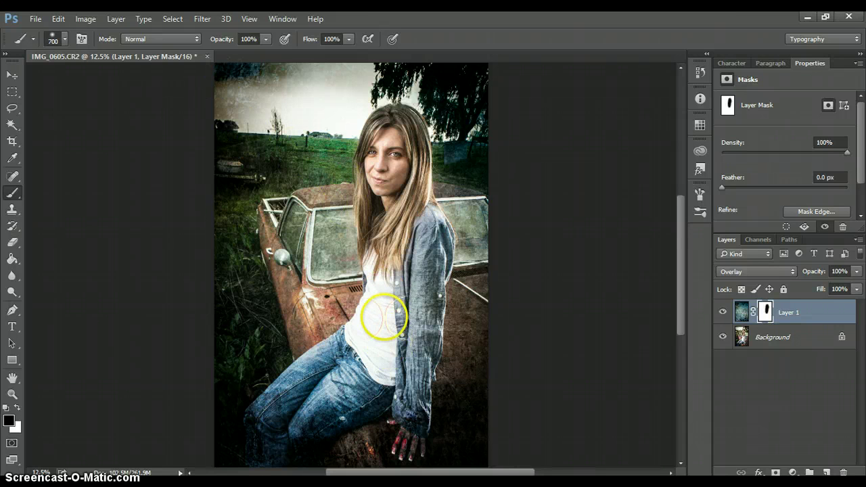
key(bracketleft)
key(bracketleft)
key(bracketleft)
key(bracketleft)
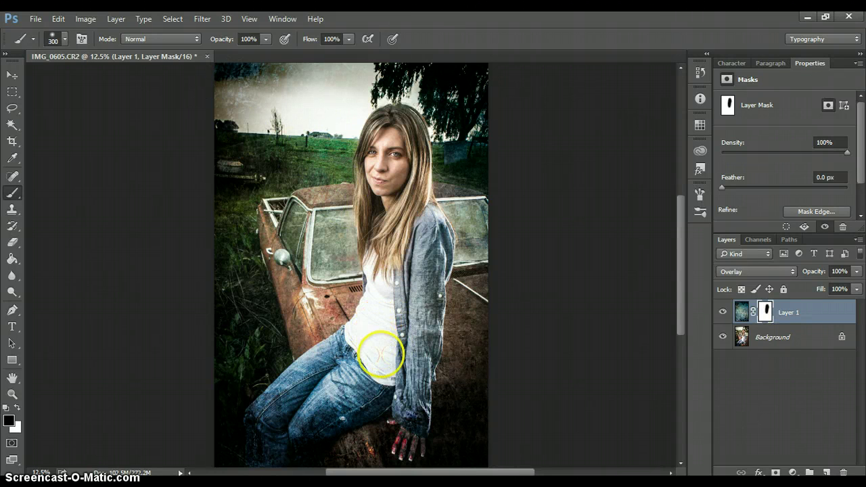
drag(381, 353, 384, 369)
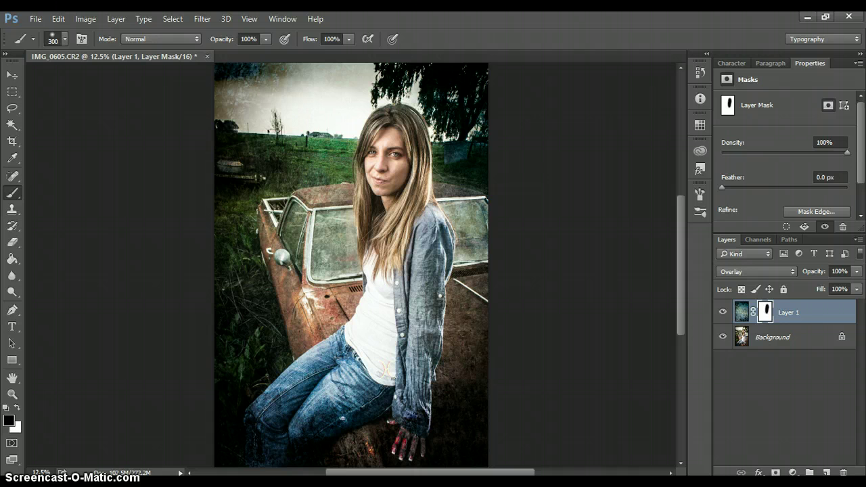
mouse_move(387, 218)
mouse_down()
mouse_move(361, 228)
mouse_move(367, 157)
mouse_move(412, 135)
mouse_move(404, 120)
mouse_move(413, 151)
mouse_move(414, 142)
mouse_move(384, 110)
mouse_move(425, 178)
mouse_move(385, 157)
mouse_up()
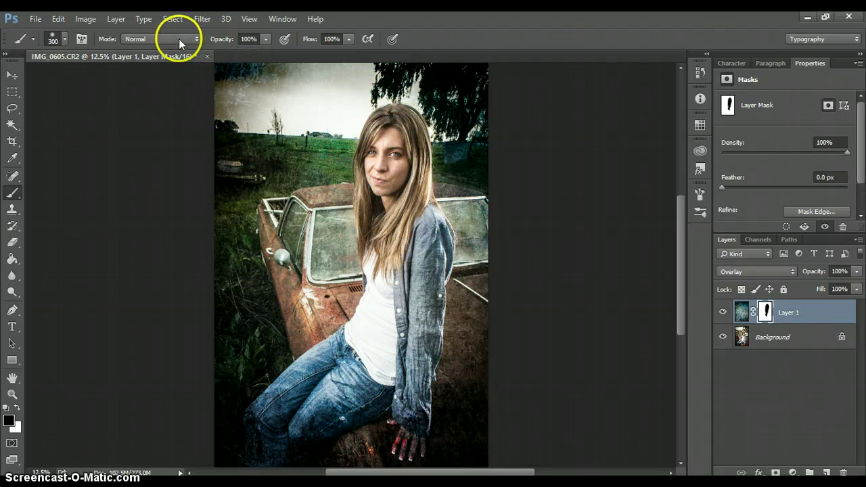
- Try brush opacity at about a third and 47%, then return it to 100%
click(263, 39)
drag(265, 52, 224, 52)
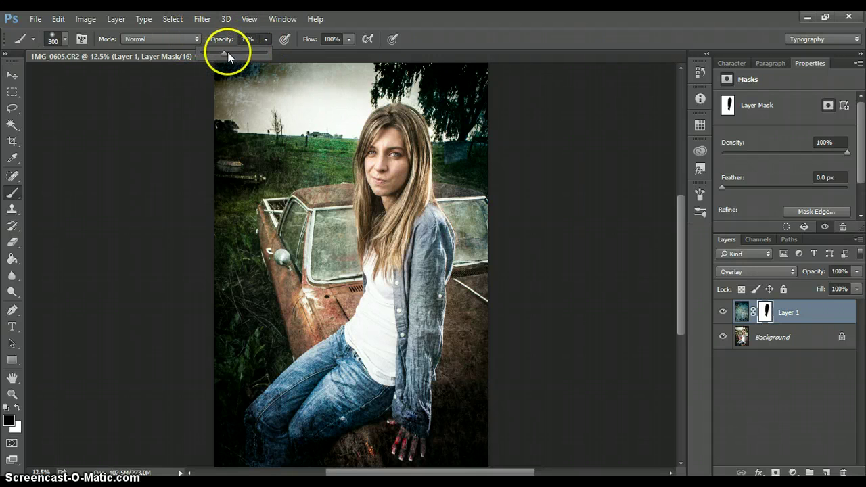
click(231, 53)
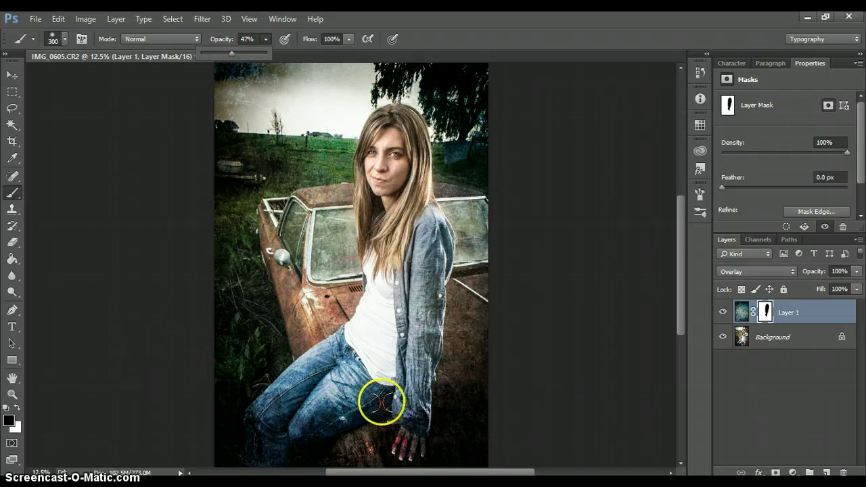
key(0)
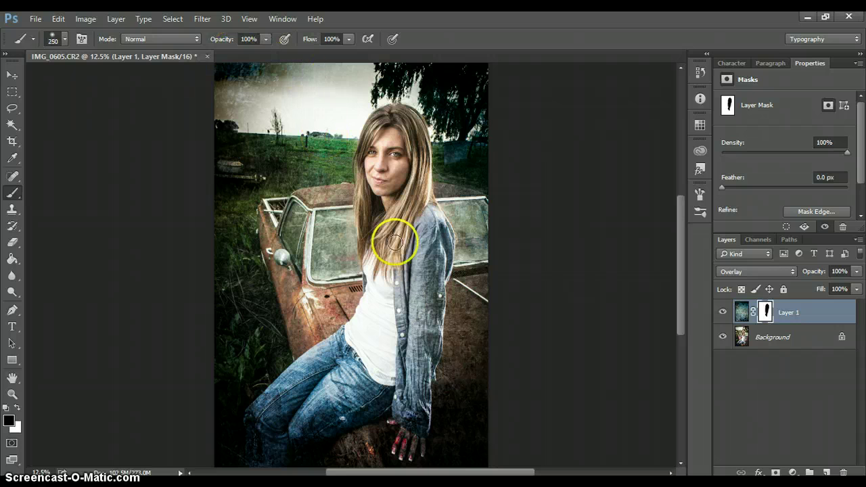
- With a smaller brush, zoom in and mask the texture off the fingers
key(bracketleft)
key(bracketleft)
key(bracketleft)
key(bracketleft)
key(bracketleft)
key(bracketleft)
key(bracketleft)
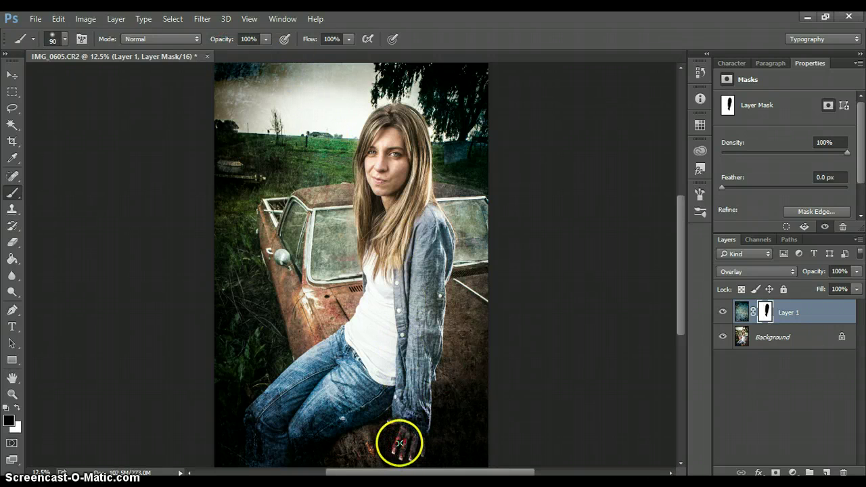
key(ctrl+plus)
key(ctrl+plus)
key(ctrl+plus)
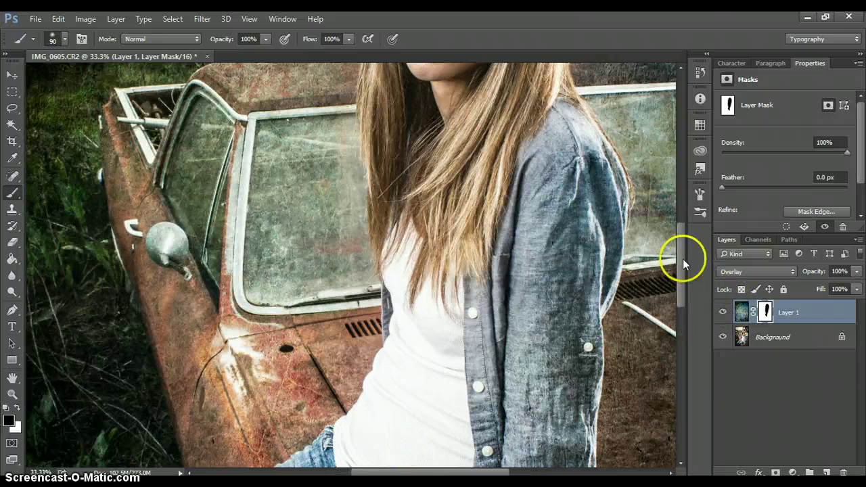
mouse_move(682, 330)
mouse_down()
mouse_move(680, 433)
mouse_move(680, 343)
mouse_up()
mouse_move(515, 288)
mouse_down()
mouse_move(485, 273)
mouse_move(483, 262)
mouse_move(489, 286)
mouse_move(499, 268)
mouse_move(488, 261)
mouse_move(487, 337)
mouse_move(482, 326)
mouse_move(511, 286)
mouse_move(522, 286)
mouse_move(509, 338)
mouse_move(545, 290)
mouse_move(476, 271)
mouse_move(464, 241)
mouse_move(489, 286)
mouse_move(519, 295)
mouse_up()
key(ctrl+minus)
key(ctrl+minus)
key(ctrl+minus)
key(ctrl+minus)
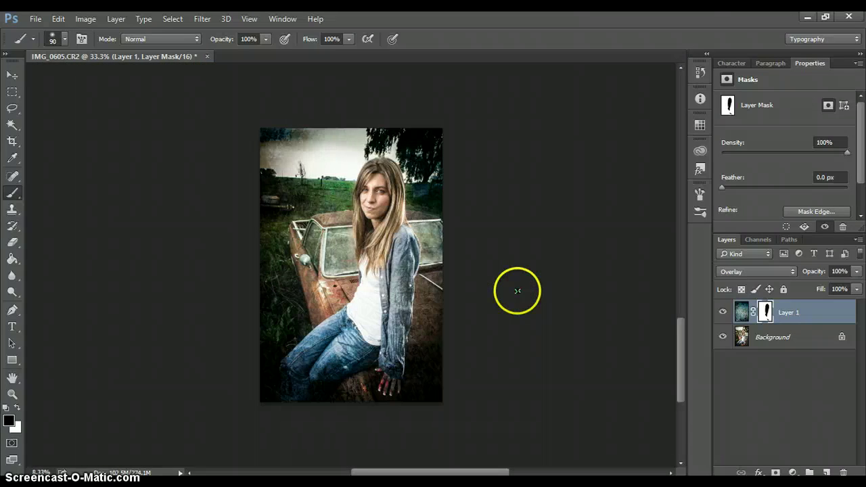
- Paint the mask at 50% opacity with a 700 brush along the sleeve and arm
key(ctrl+plus)
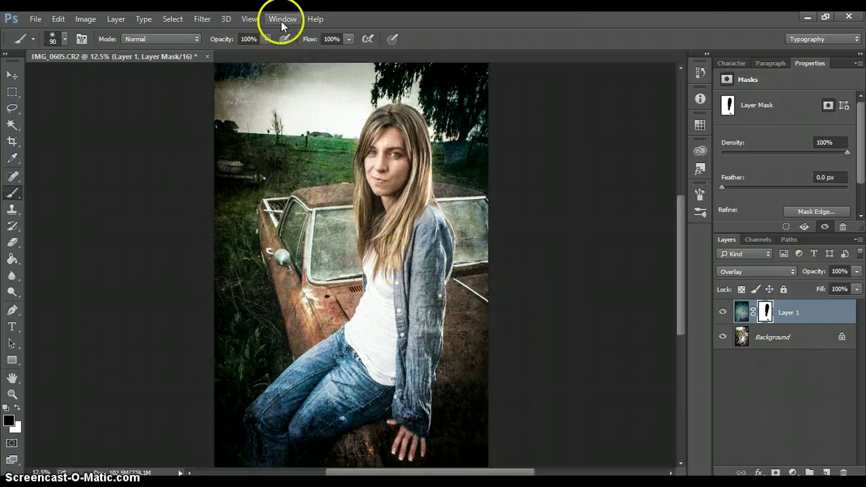
click(264, 40)
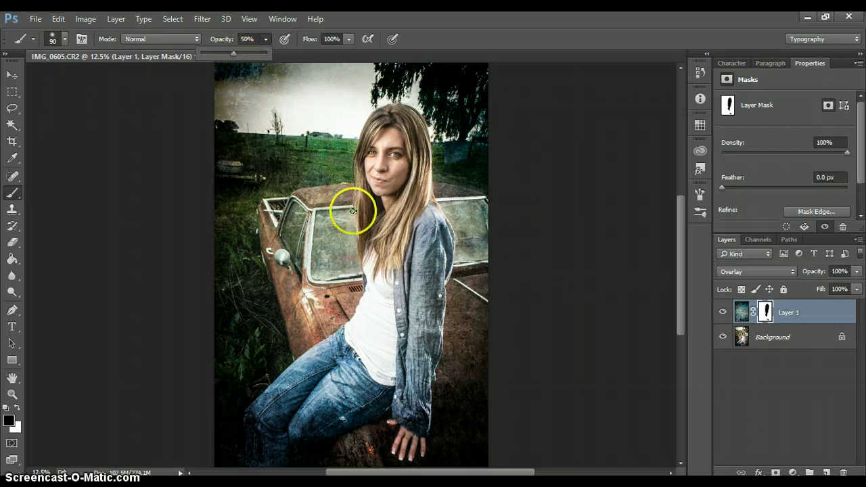
click(399, 285)
key(bracketright)
key(bracketright)
key(bracketright)
key(bracketright)
key(bracketright)
key(bracketright)
key(bracketright)
key(bracketright)
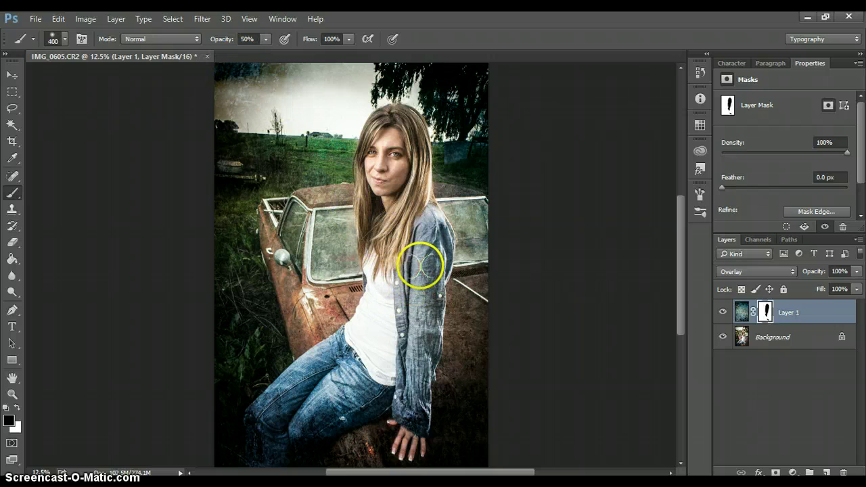
key(bracketright)
key(bracketright)
key(bracketright)
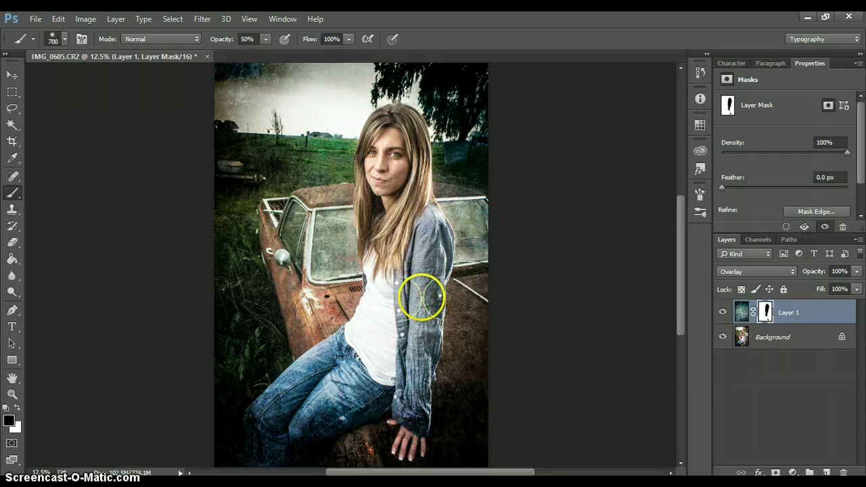
mouse_move(421, 296)
mouse_down()
mouse_move(431, 241)
mouse_move(402, 361)
mouse_move(410, 321)
mouse_move(412, 412)
mouse_move(404, 352)
mouse_move(304, 425)
mouse_move(339, 394)
mouse_move(276, 457)
mouse_move(286, 418)
mouse_move(261, 428)
mouse_move(267, 458)
mouse_move(262, 429)
mouse_move(268, 450)
mouse_move(278, 408)
mouse_move(333, 359)
mouse_move(311, 422)
mouse_move(266, 464)
mouse_move(280, 415)
mouse_move(441, 330)
mouse_move(464, 332)
mouse_up()
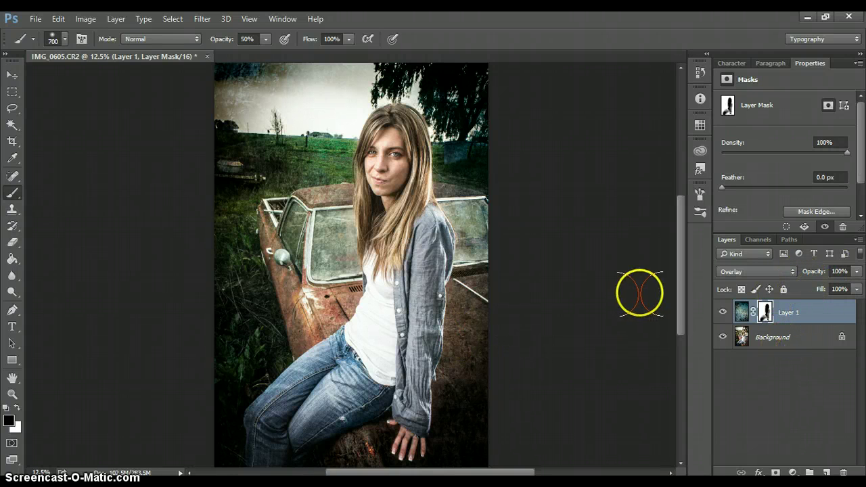
scroll(635, 303, up, 1)
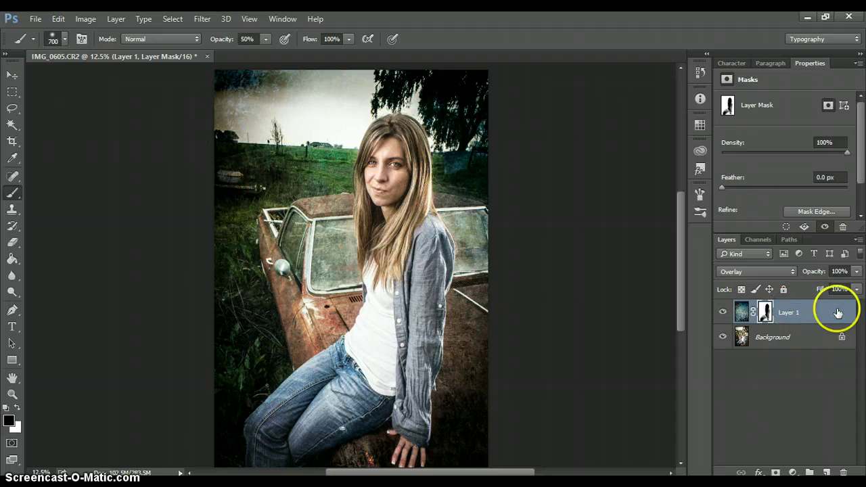
- Drop Layer 1's opacity to about 69%, then select the Background layer
click(856, 273)
drag(857, 276, 857, 292)
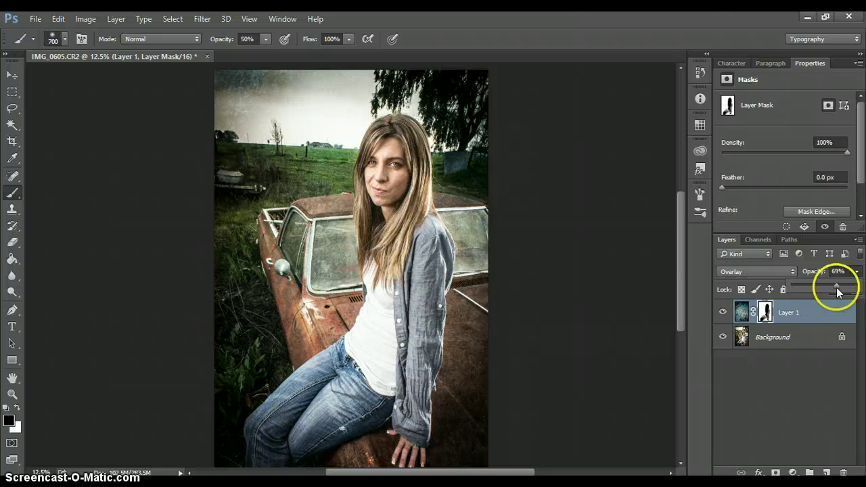
click(784, 342)
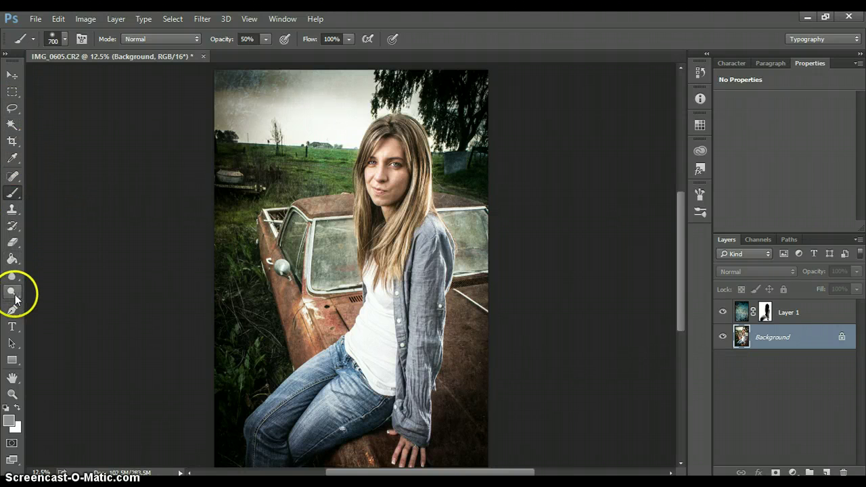
- With the Dodge tool at size 500, lighten the sky at the top-left
click(13, 295)
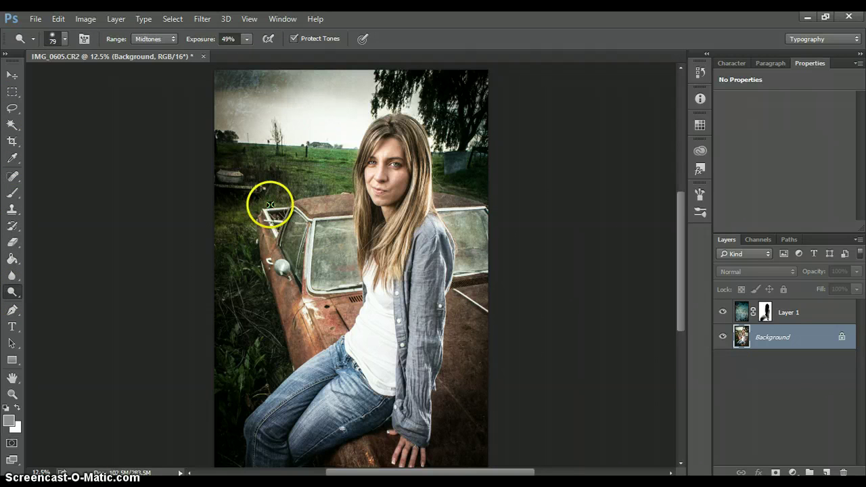
key(bracketright)
key(bracketright)
key(bracketright)
key(bracketright)
key(bracketright)
key(bracketright)
key(bracketright)
key(bracketright)
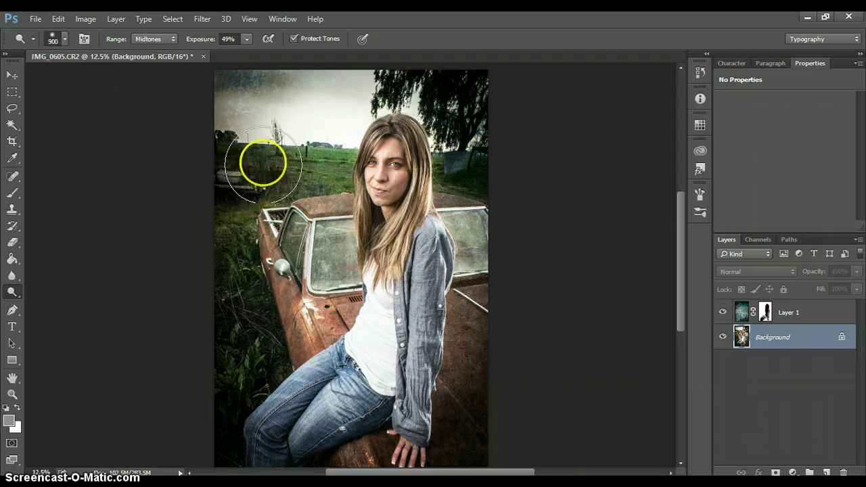
key(bracketleft)
key(bracketleft)
key(bracketleft)
key(bracketleft)
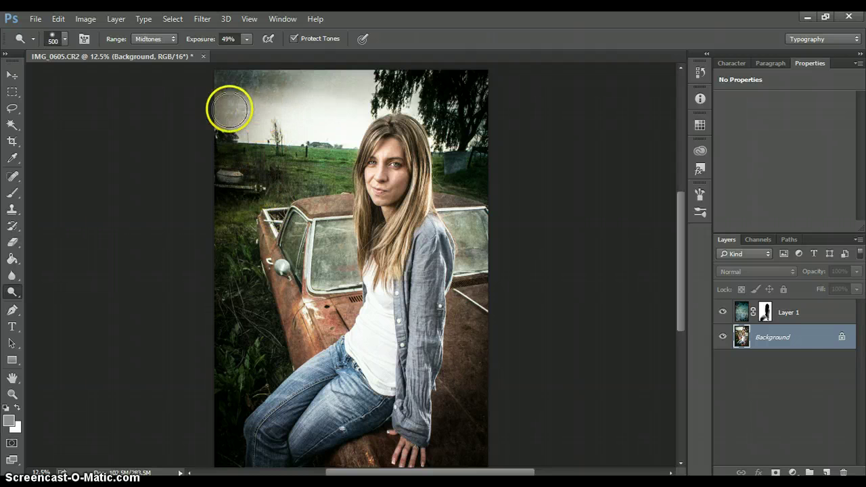
mouse_move(230, 108)
mouse_down()
mouse_move(255, 94)
mouse_move(292, 84)
mouse_up()
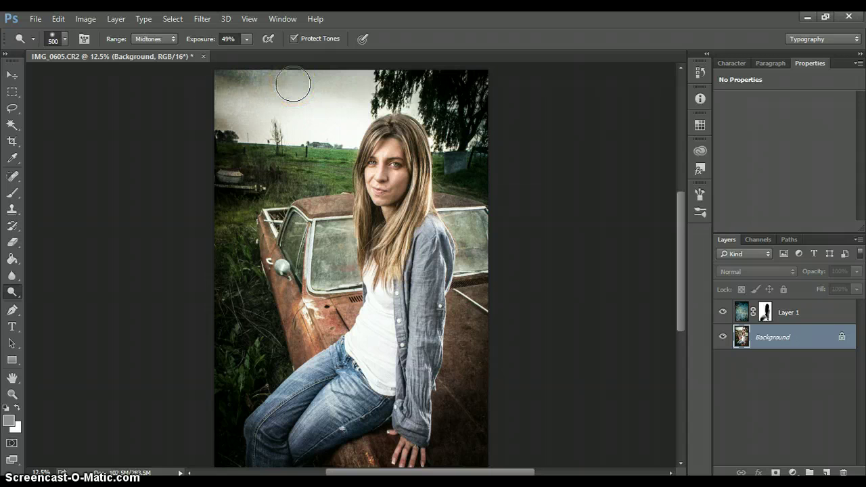
drag(215, 86, 257, 81)
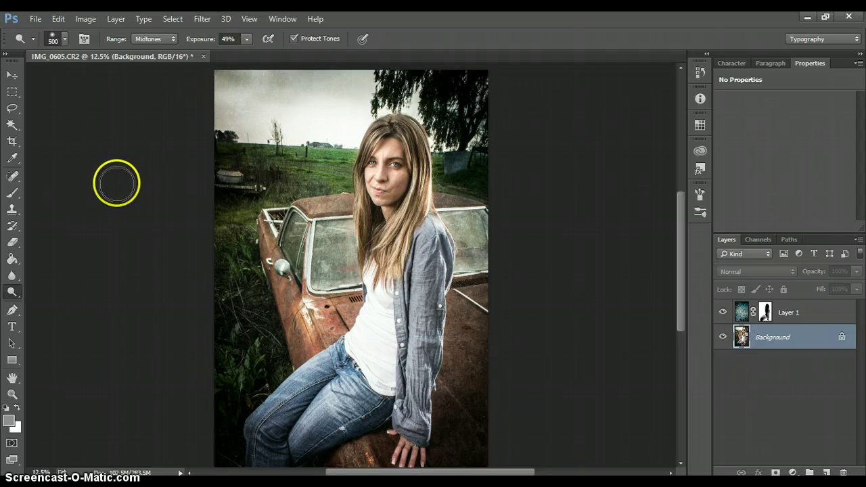
- Dodge the area from her chest across to the car window
drag(117, 183, 120, 183)
scroll(120, 183, down, 1)
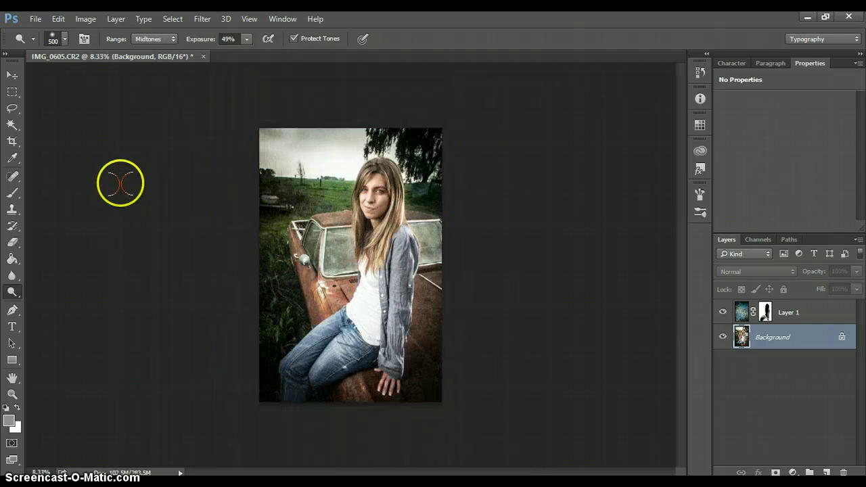
scroll(120, 183, up, 1)
scroll(120, 182, down, 1)
mouse_move(131, 195)
mouse_down()
mouse_move(170, 232)
mouse_move(362, 260)
mouse_up()
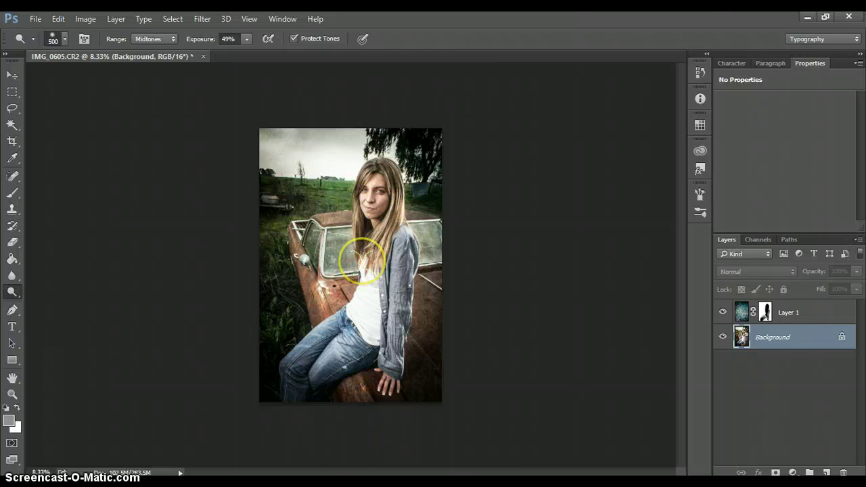
scroll(362, 261, up, 1)
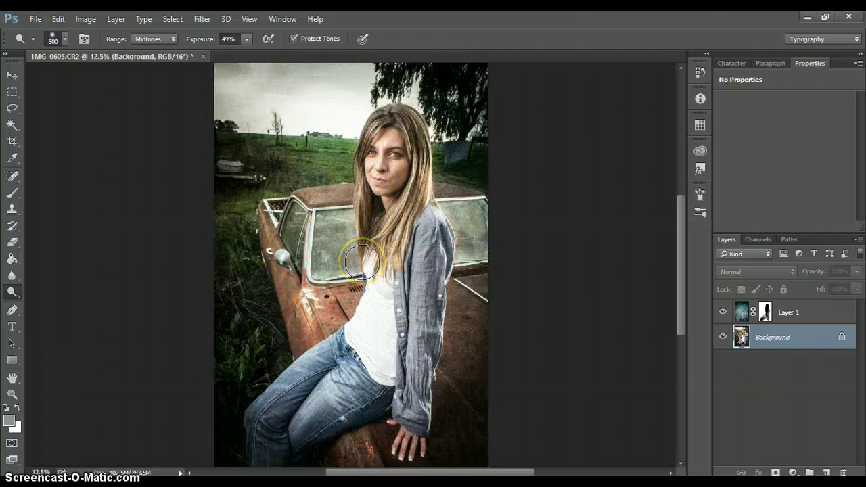
mouse_move(362, 261)
mouse_down()
mouse_move(378, 271)
mouse_move(465, 229)
mouse_up()
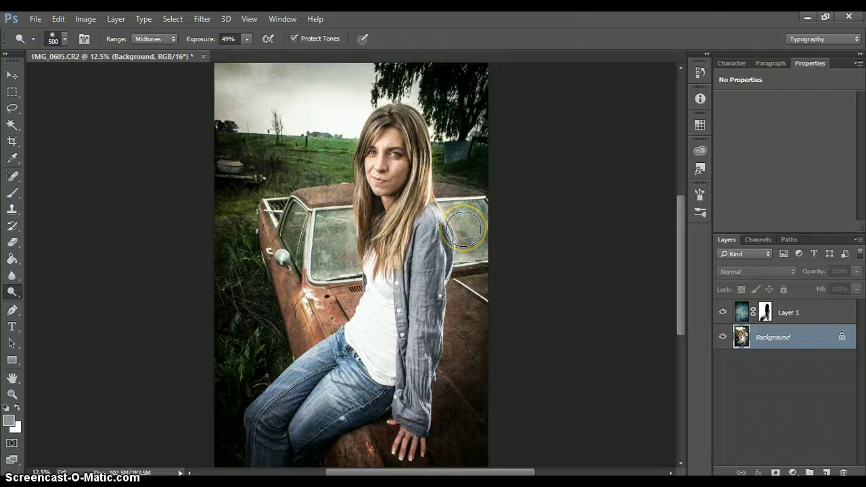